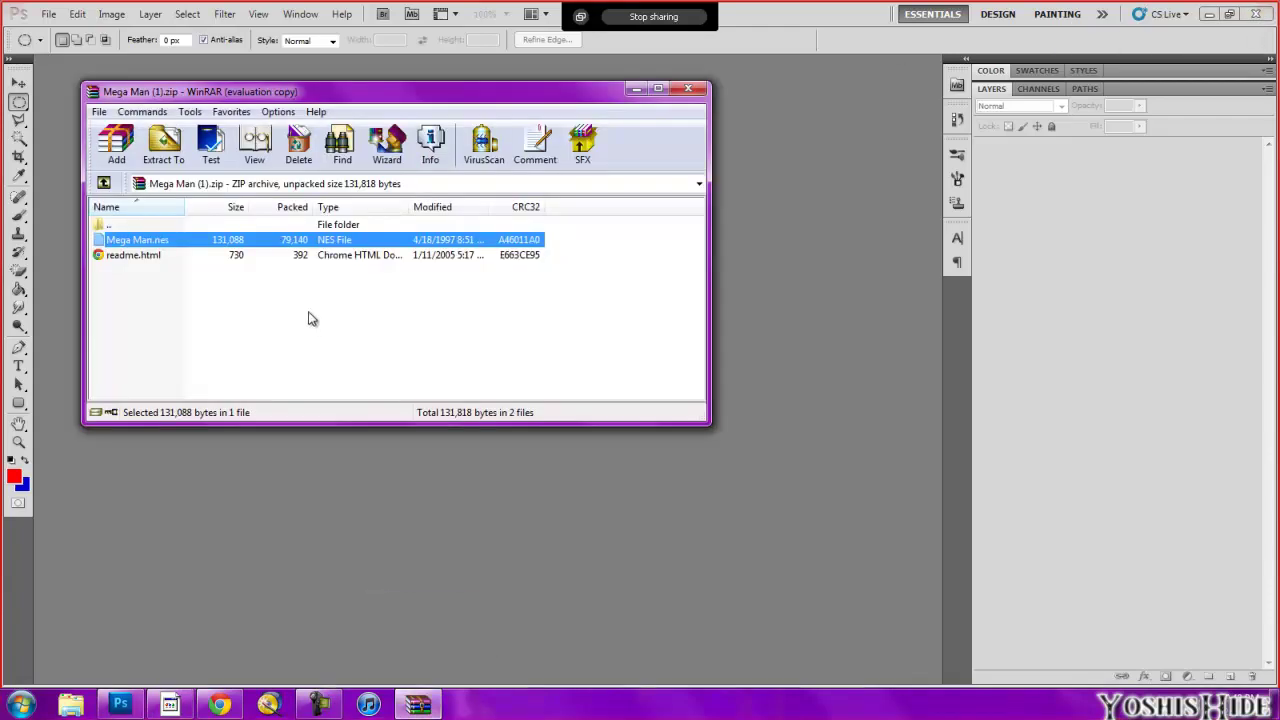
# Step: In WinRAR, go up out of the current archive and open the YouTube Layout Templates folder
pyautogui.press('BackSpace')
pyautogui.press('BackSpace')
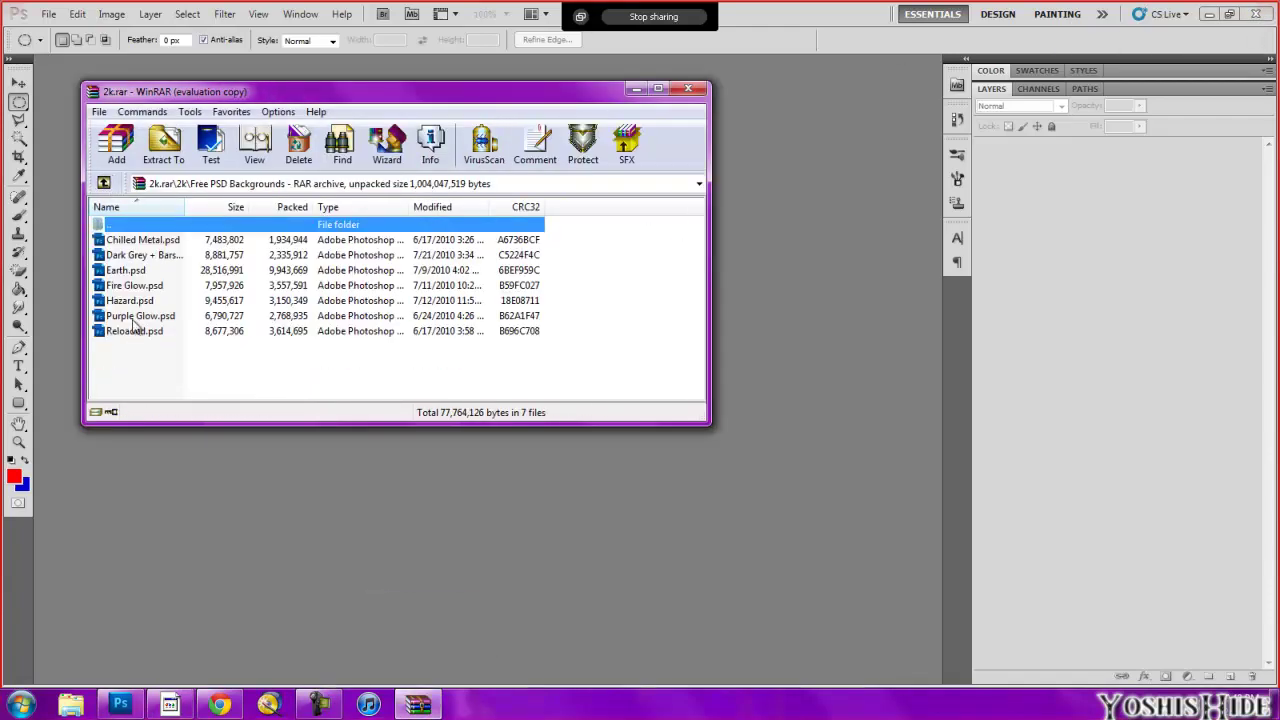
pyautogui.press('BackSpace')
pyautogui.doubleClick(142, 303)
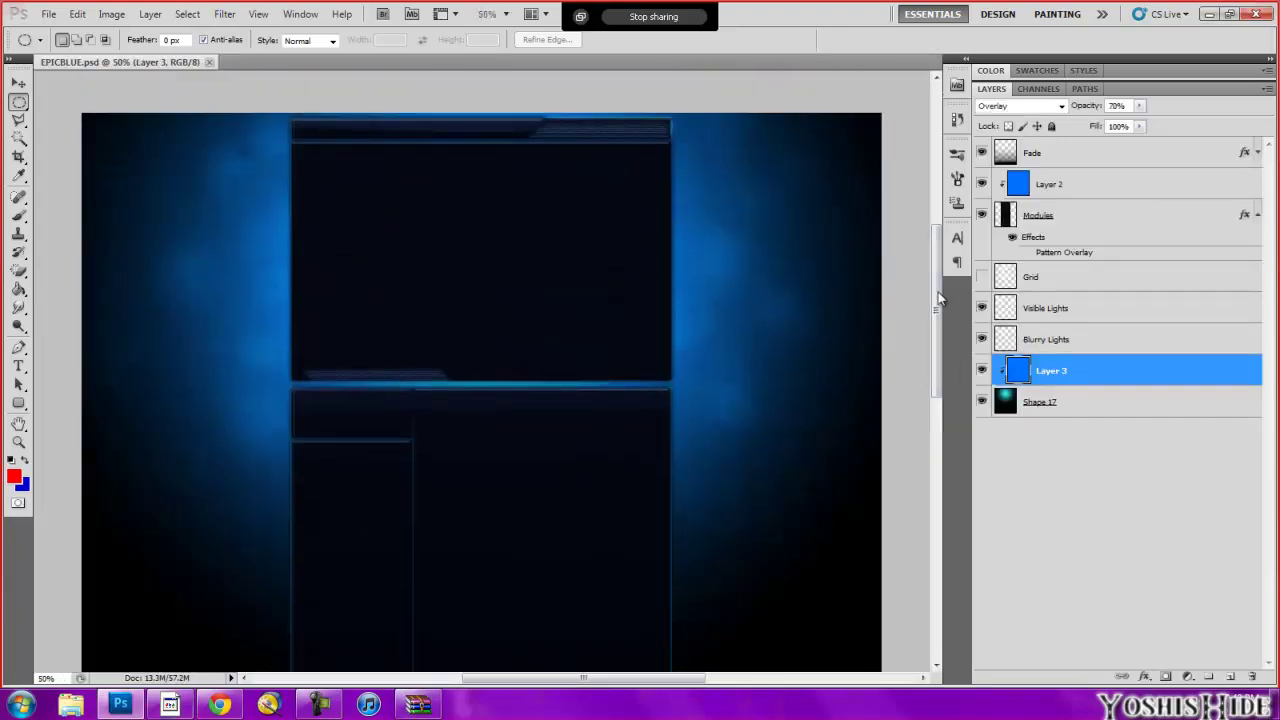
# Step: Change EPICBLUE's canvas to new, narrower dimensions via Canvas Size
pyautogui.scroll(-1, 940, 297)
pyautogui.click(111, 14)
pyautogui.click(135, 139)
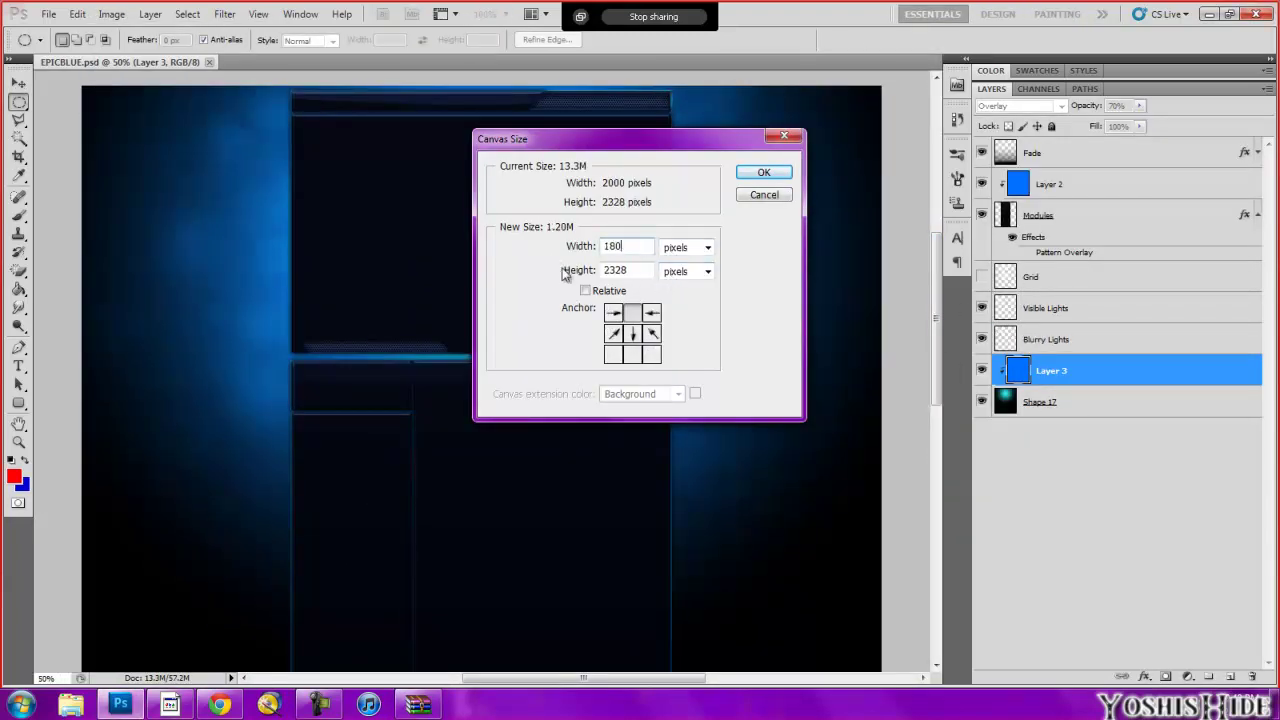
pyautogui.press('Return')
# Step: Select the thin bottom module strip and stretch it down to the canvas bottom
pyautogui.moveTo(936, 300); pyautogui.dragTo(937, 485)
pyautogui.hotkey('alt', '.')
pyautogui.press('v')
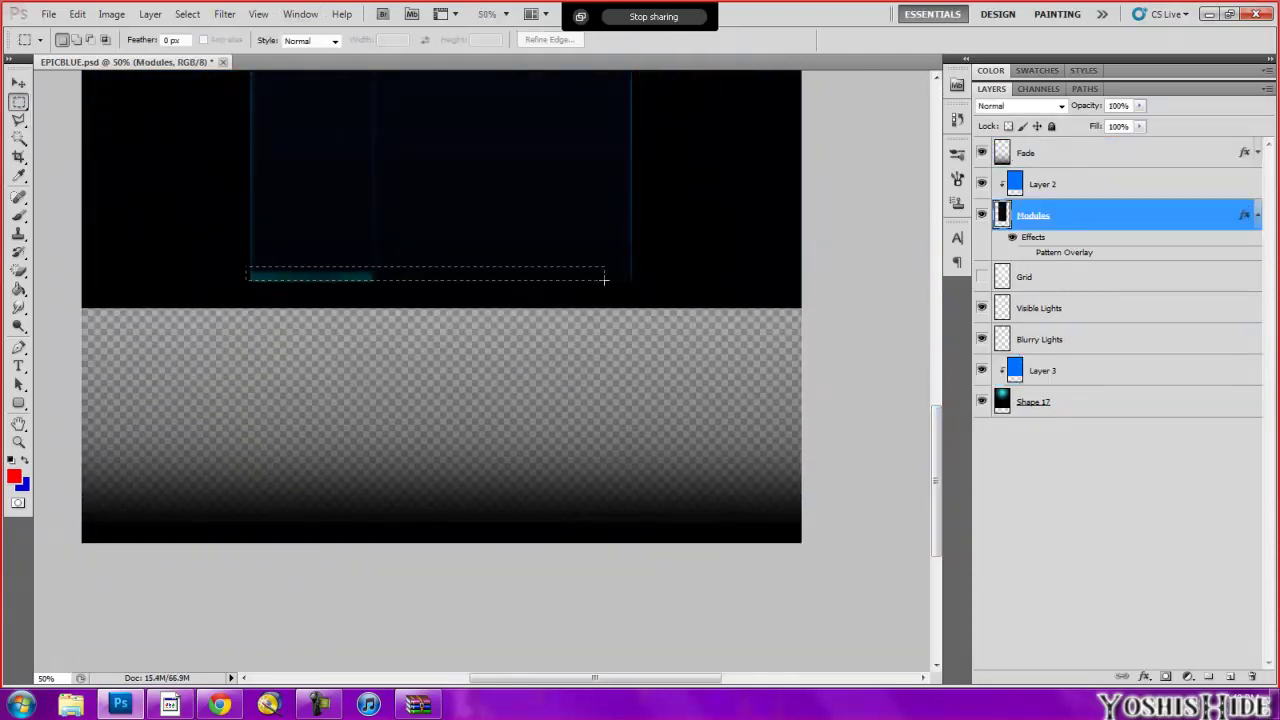
pyautogui.hotkey('ctrl', 't')
pyautogui.moveTo(425, 280); pyautogui.dragTo(425, 423)
pyautogui.click(548, 266)
pyautogui.hotkey('ctrl', 't')
pyautogui.moveTo(425, 280); pyautogui.dragTo(446, 434)
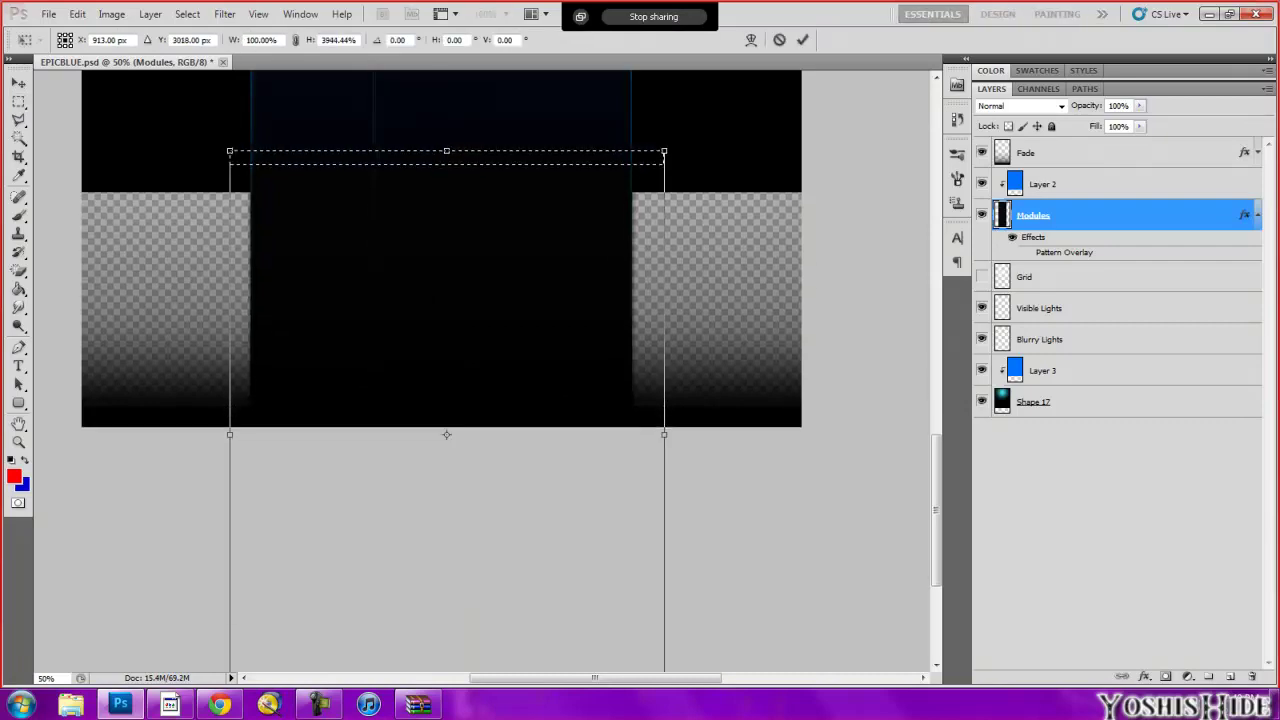
pyautogui.press('m')
# Step: Stretch Layer 2's strip down to match, then remove the blue background layers
pyautogui.click(556, 274)
pyautogui.hotkey('alt', ']')
pyautogui.moveTo(429, 159); pyautogui.dragTo(429, 497)
pyautogui.press('v')
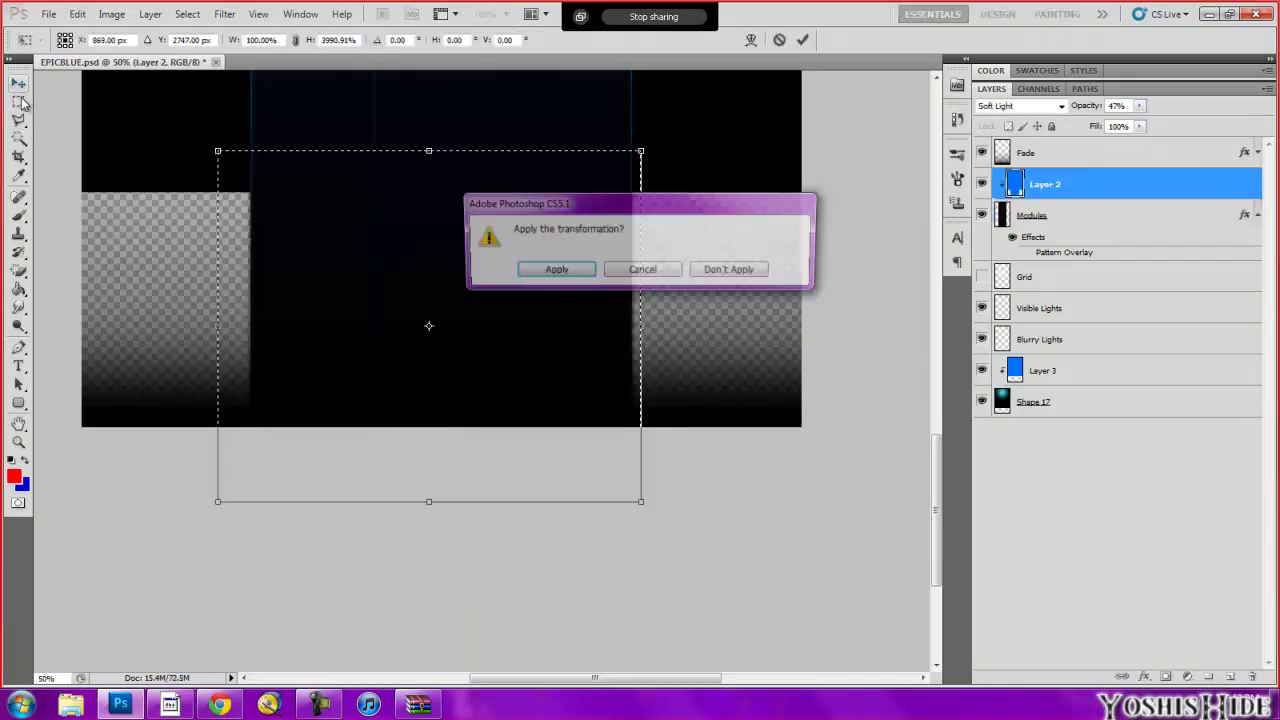
pyautogui.click(551, 274)
pyautogui.hotkey('ctrl', 'e')
# Step: Give Layer 2 a Gradient Overlay with 003300 dark green stops in Overlay blending
pyautogui.click(1146, 191)
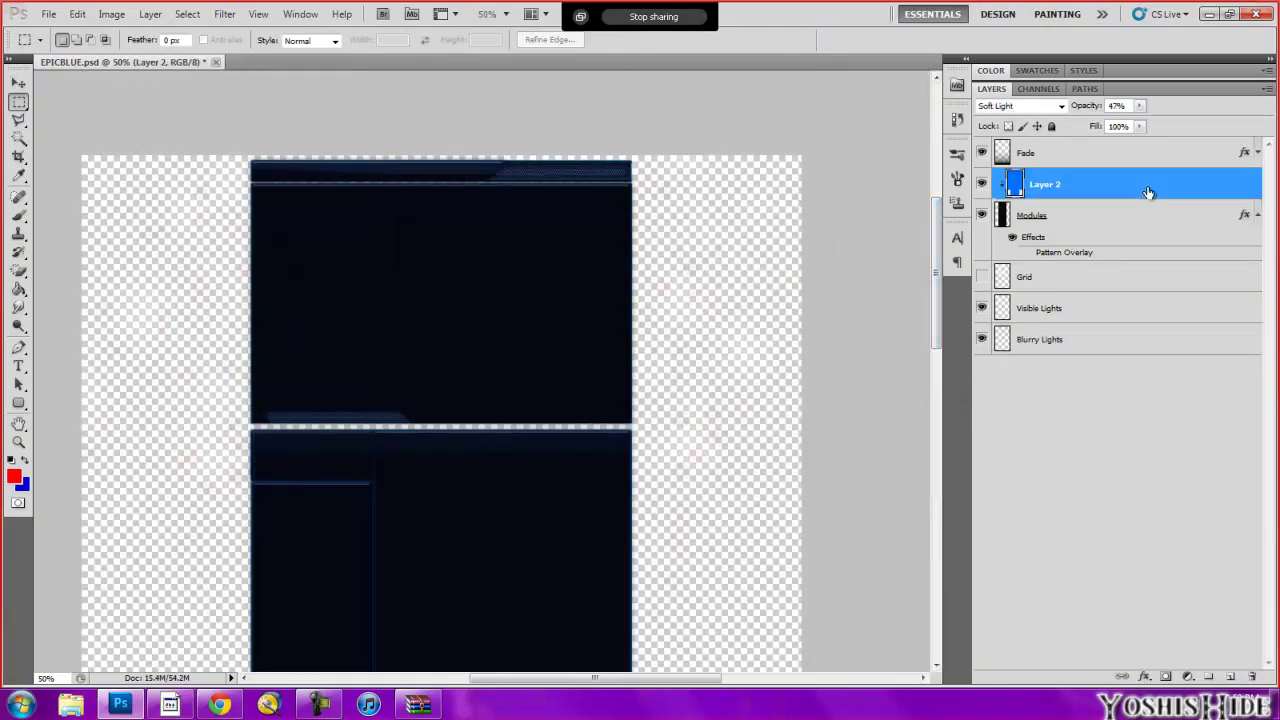
pyautogui.doubleClick(1146, 191)
pyautogui.click(855, 572)
pyautogui.doubleClick(850, 576)
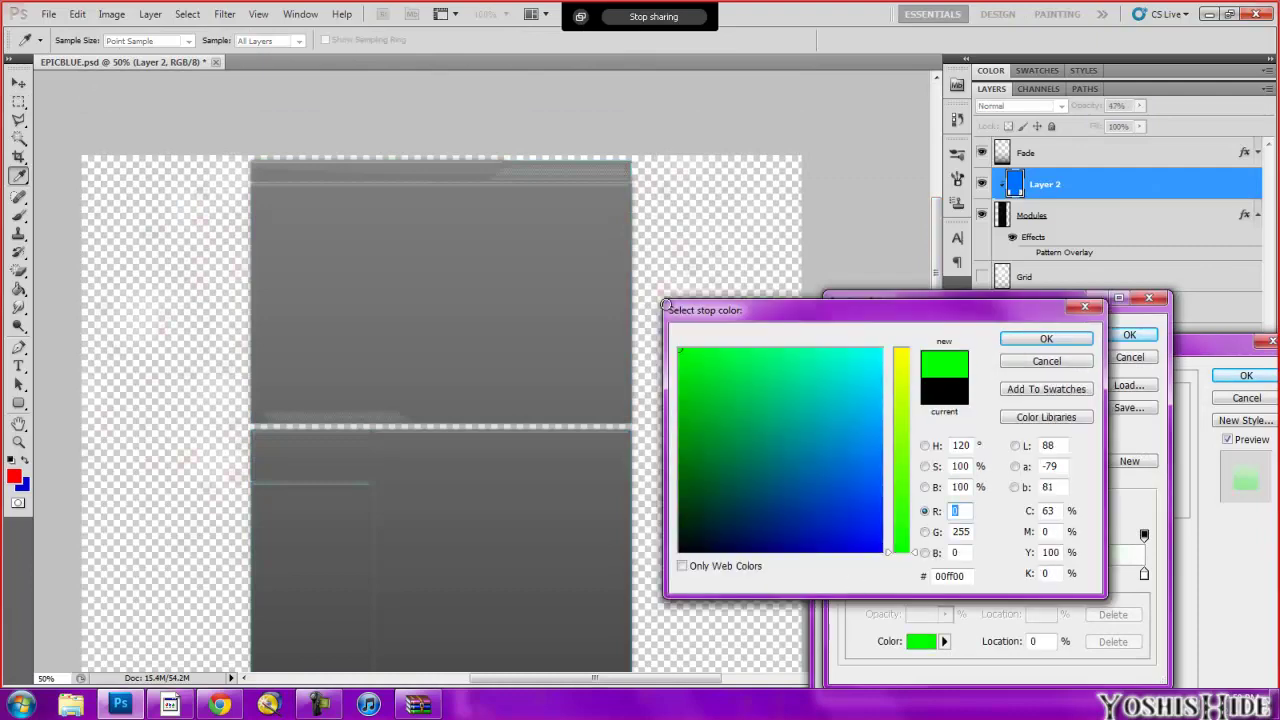
pyautogui.press('Return')
pyautogui.doubleClick(1144, 573)
pyautogui.write('003300')
pyautogui.press('Return')
pyautogui.press('Return')
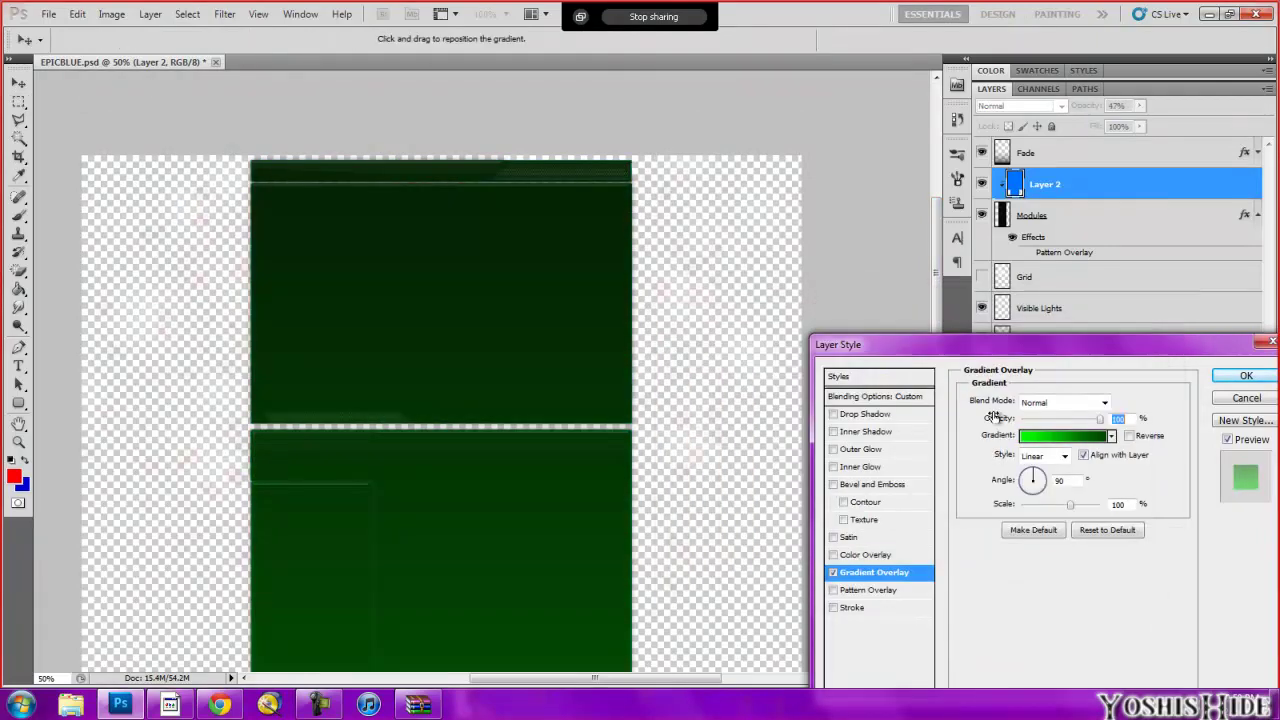
pyautogui.click(1036, 200)
pyautogui.hotkey('ctrl', '-')
pyautogui.hotkey('ctrl', '-')
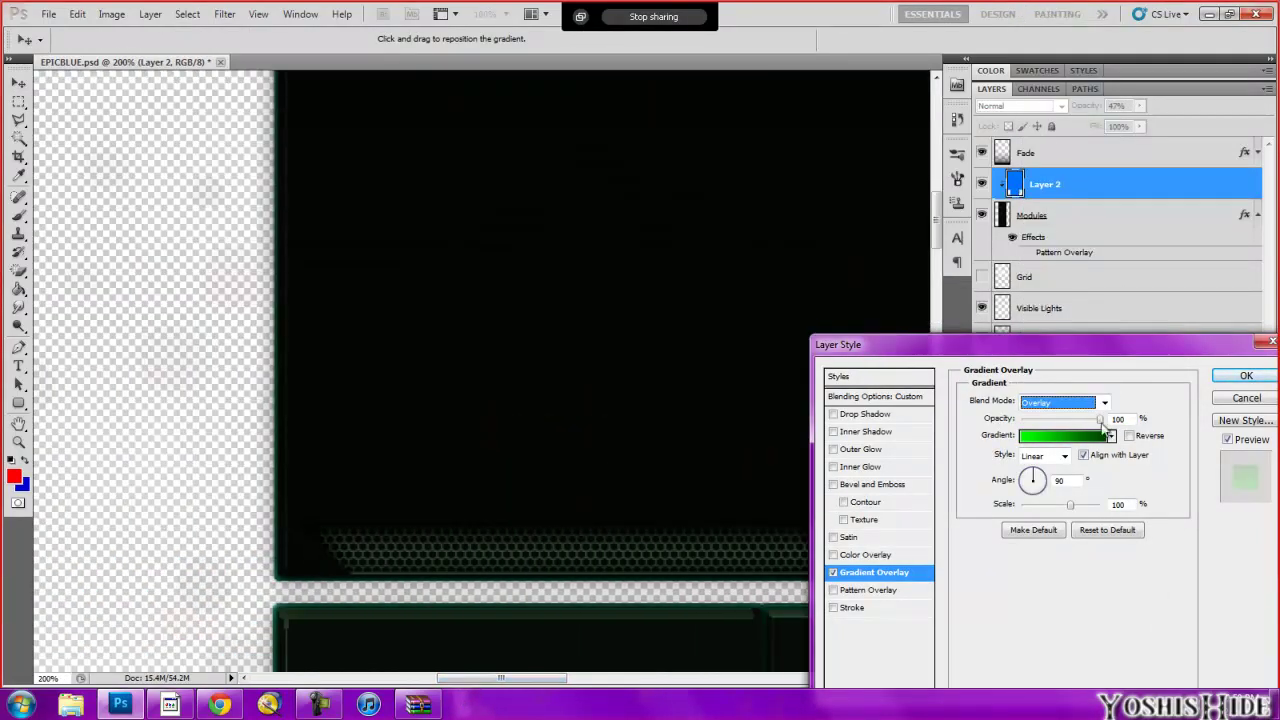
pyautogui.hotkey('ctrl', '+')
pyautogui.hotkey('ctrl', '+')
pyautogui.hotkey('ctrl', '+')
pyautogui.hotkey('ctrl', '+')
pyautogui.press('Return')
# Step: Set Layer 2's blend mode to Soft Light at 100% opacity
pyautogui.press('m')
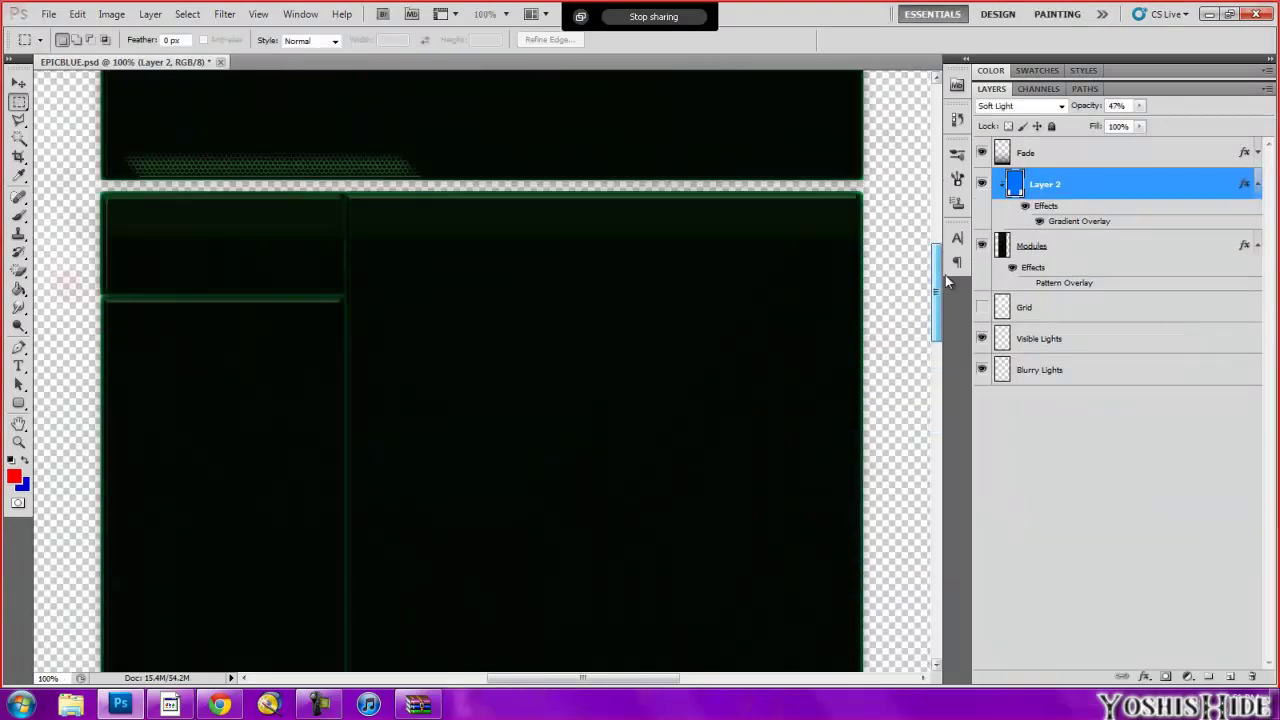
pyautogui.hotkey('ctrl', '-')
pyautogui.hotkey('ctrl', '-')
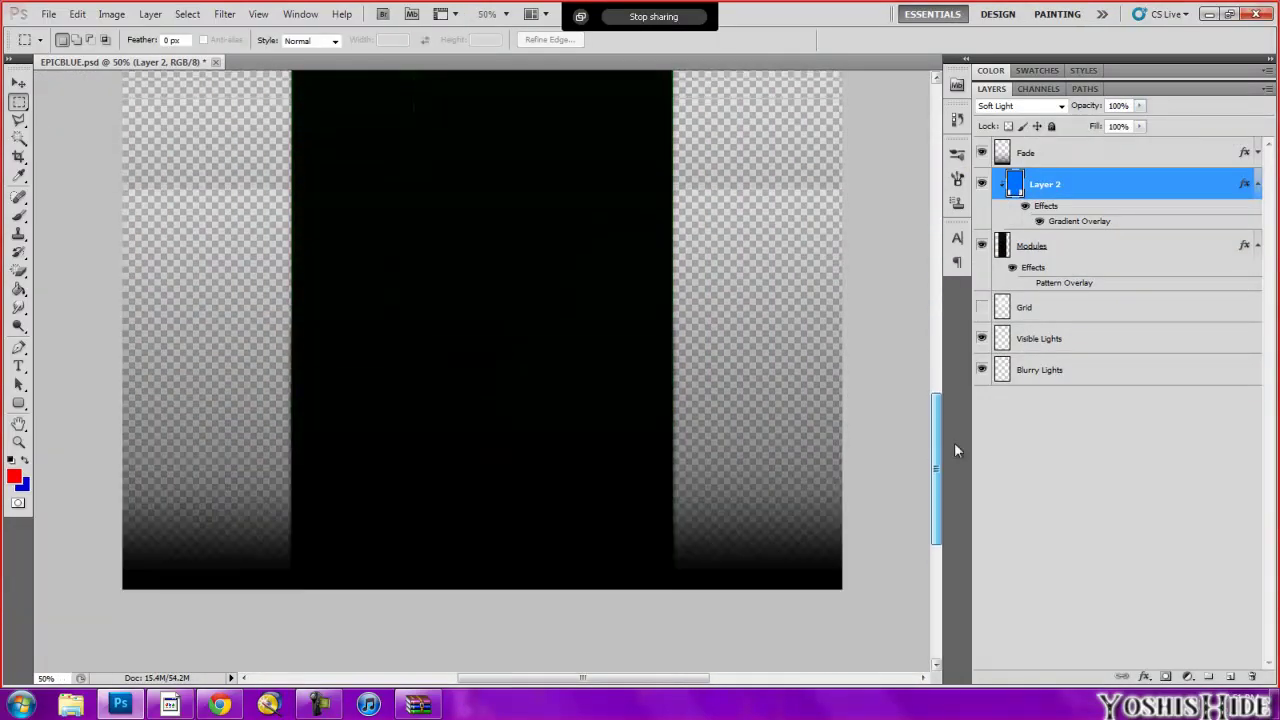
pyautogui.click(1020, 105)
pyautogui.click(997, 327)
pyautogui.hotkey('ctrl', '+')
pyautogui.hotkey('ctrl', '+')
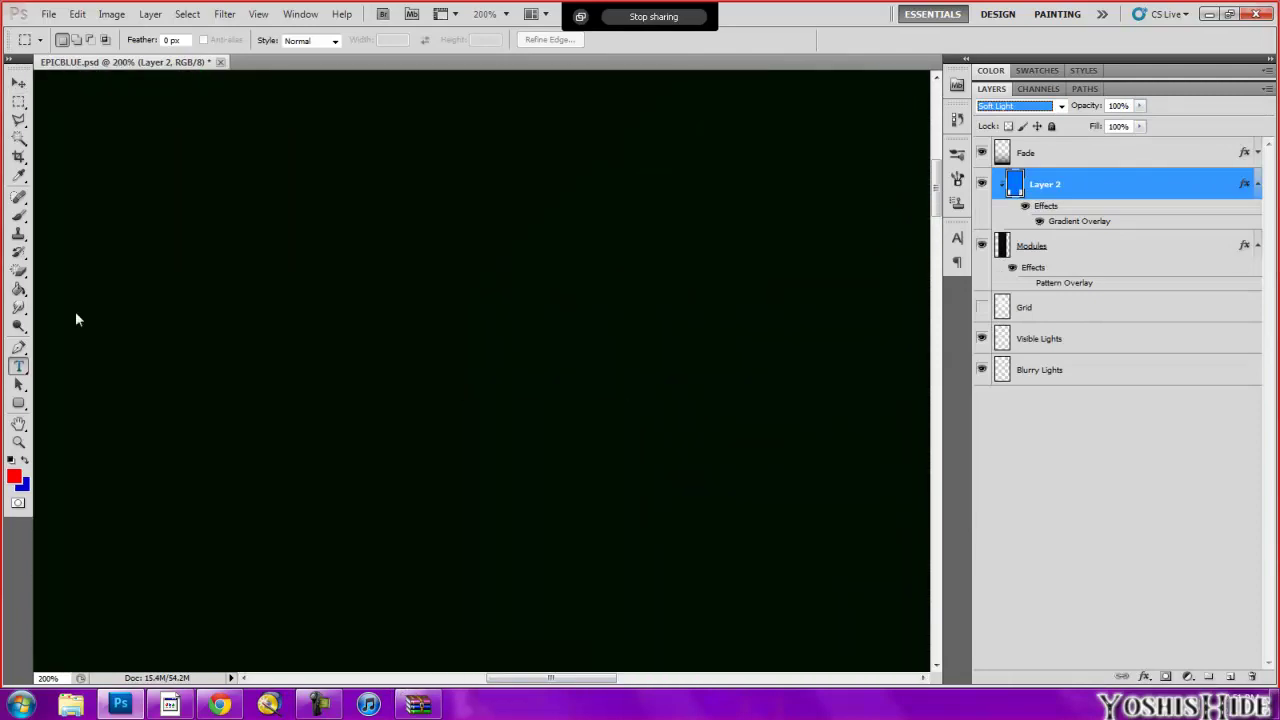
# Step: Start a text layer in the top module using the Triforce font
pyautogui.press('t')
pyautogui.click(406, 605)
pyautogui.click(188, 39)
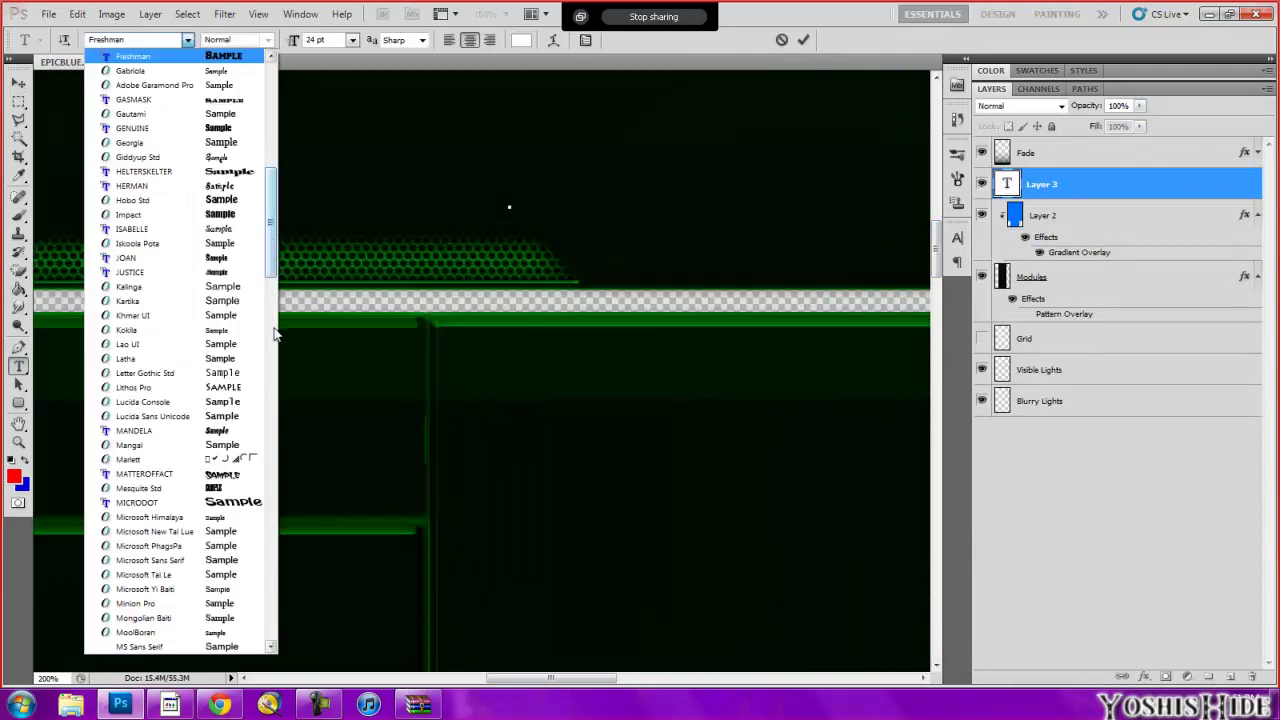
pyautogui.scroll(-10, 200, 420)
pyautogui.click(222, 323)
pyautogui.click(499, 197)
pyautogui.write('Made By YoshisHide')
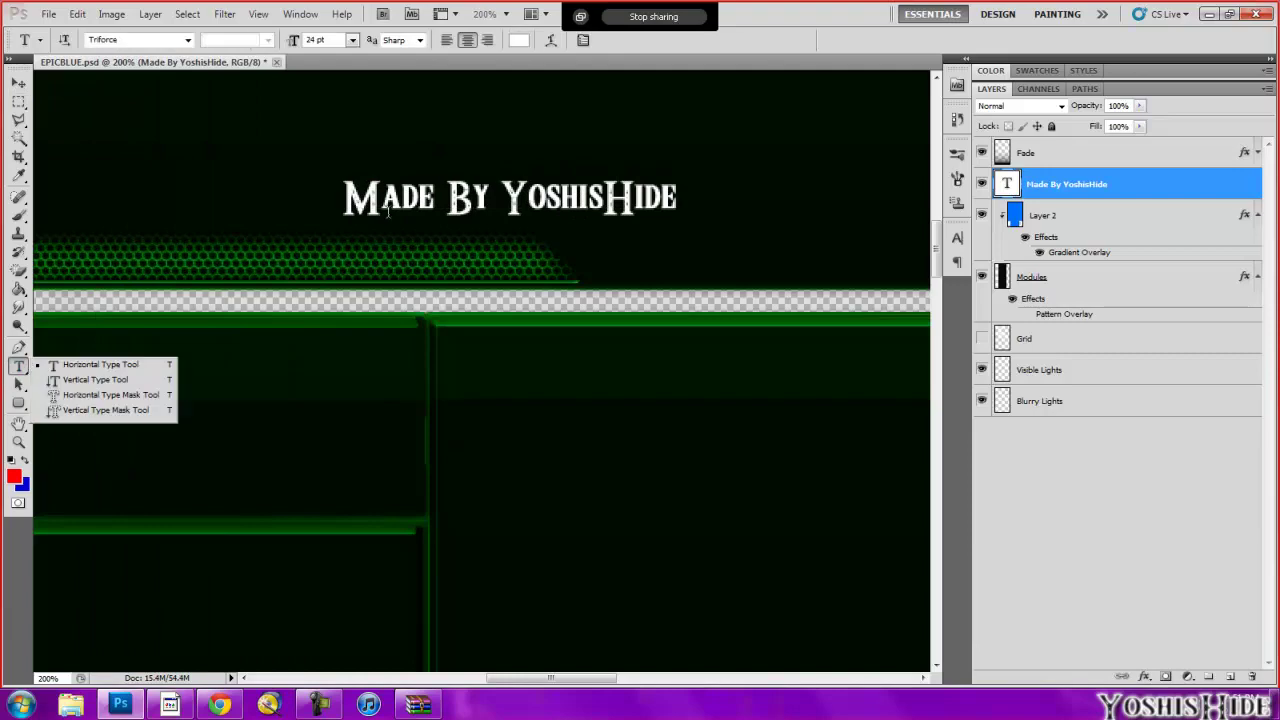
# Step: Resize and position the 'Made By YoshisHide' text with Free Transform
pyautogui.doubleClick(1113, 178)
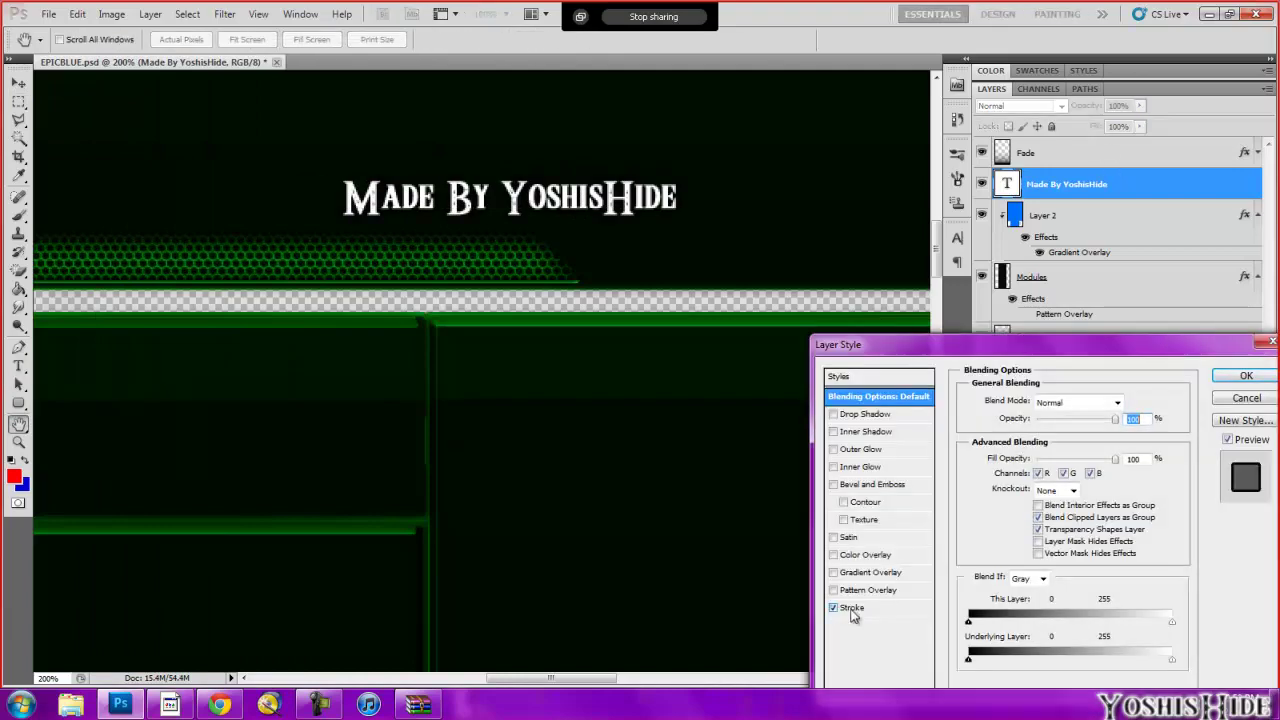
pyautogui.press('Escape')
pyautogui.hotkey('ctrl', '-')
pyautogui.hotkey('ctrl', '-')
pyautogui.hotkey('ctrl', 't')
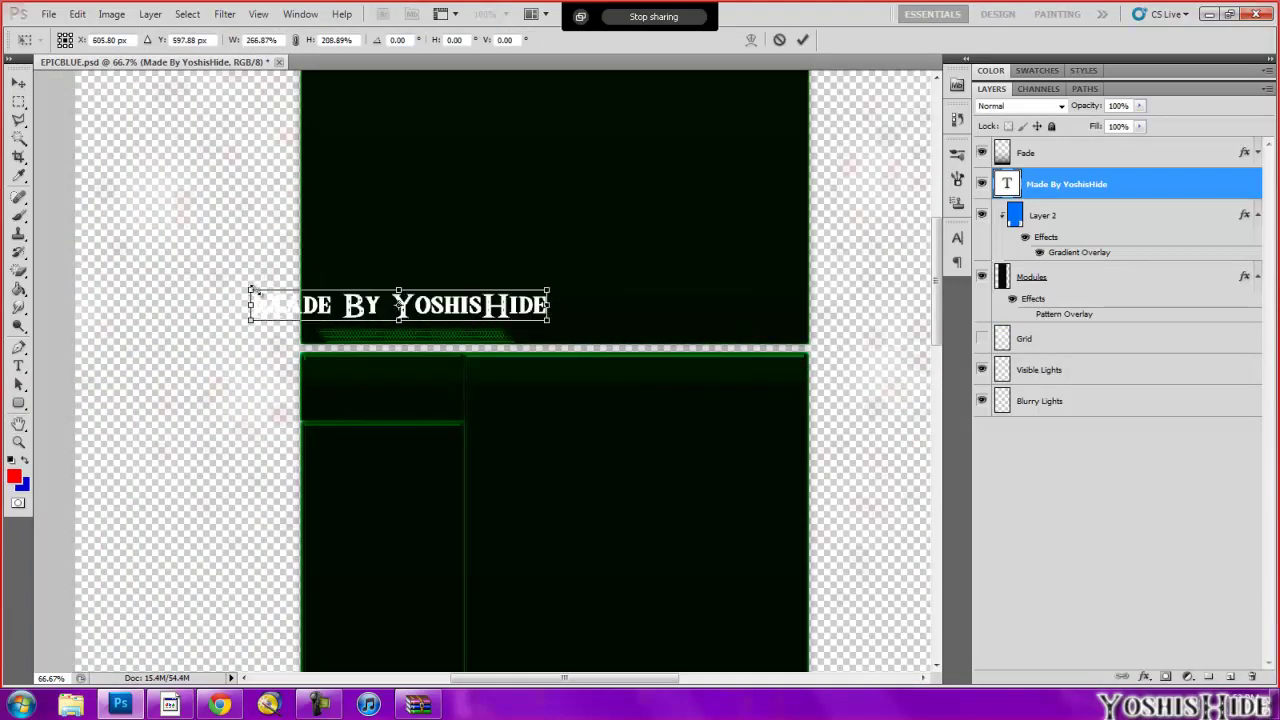
pyautogui.press('Return')
pyautogui.hotkey('ctrl', '+')
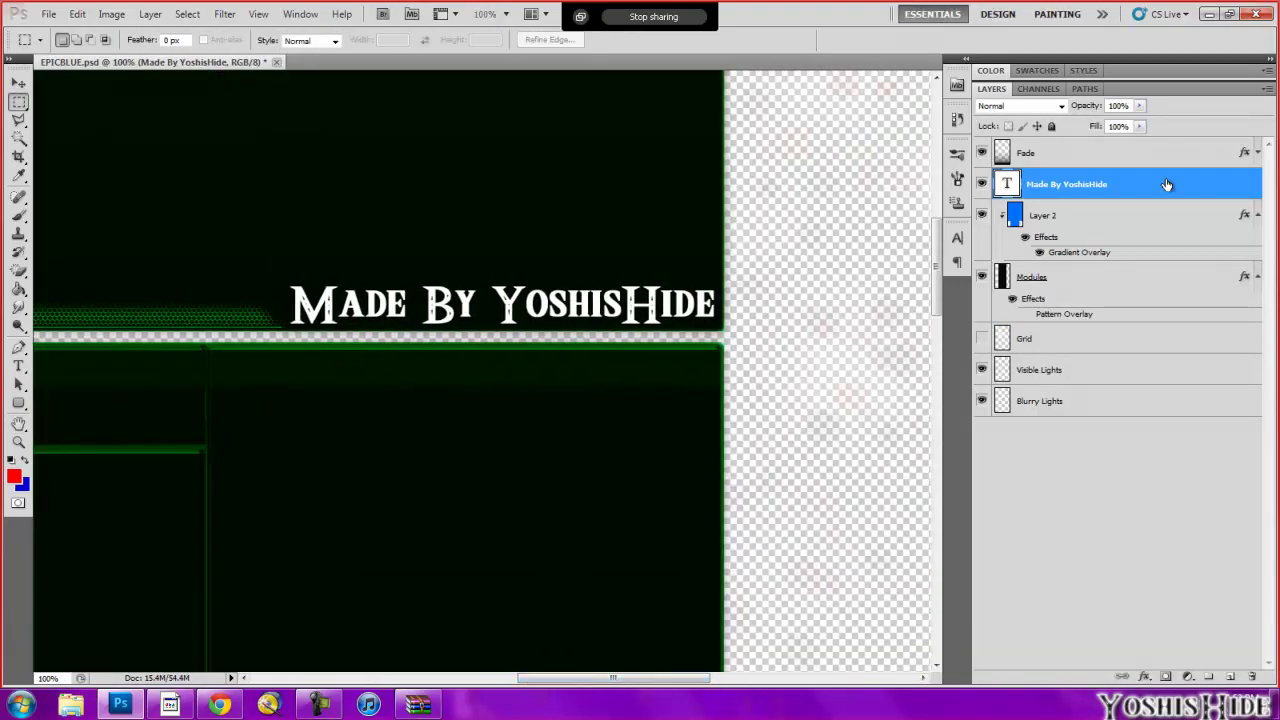
# Step: Add a blue Gradient Overlay in Overlay blending to the text layer
pyautogui.doubleClick(1166, 183)
pyautogui.click(833, 572)
pyautogui.click(840, 572)
pyautogui.click(1010, 423)
pyautogui.doubleClick(1144, 573)
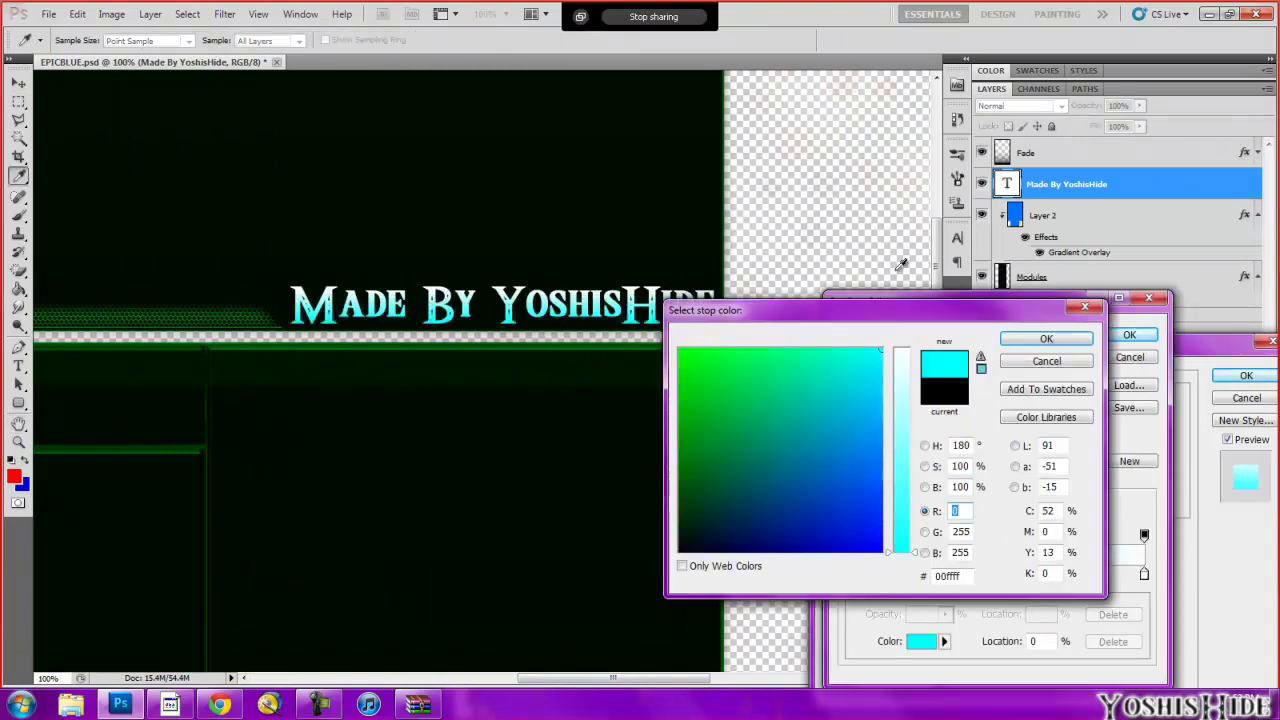
pyautogui.click(760, 380)
pyautogui.click(826, 551)
pyautogui.press('Return')
pyautogui.press('Return')
pyautogui.click(1060, 401)
pyautogui.click(1043, 210)
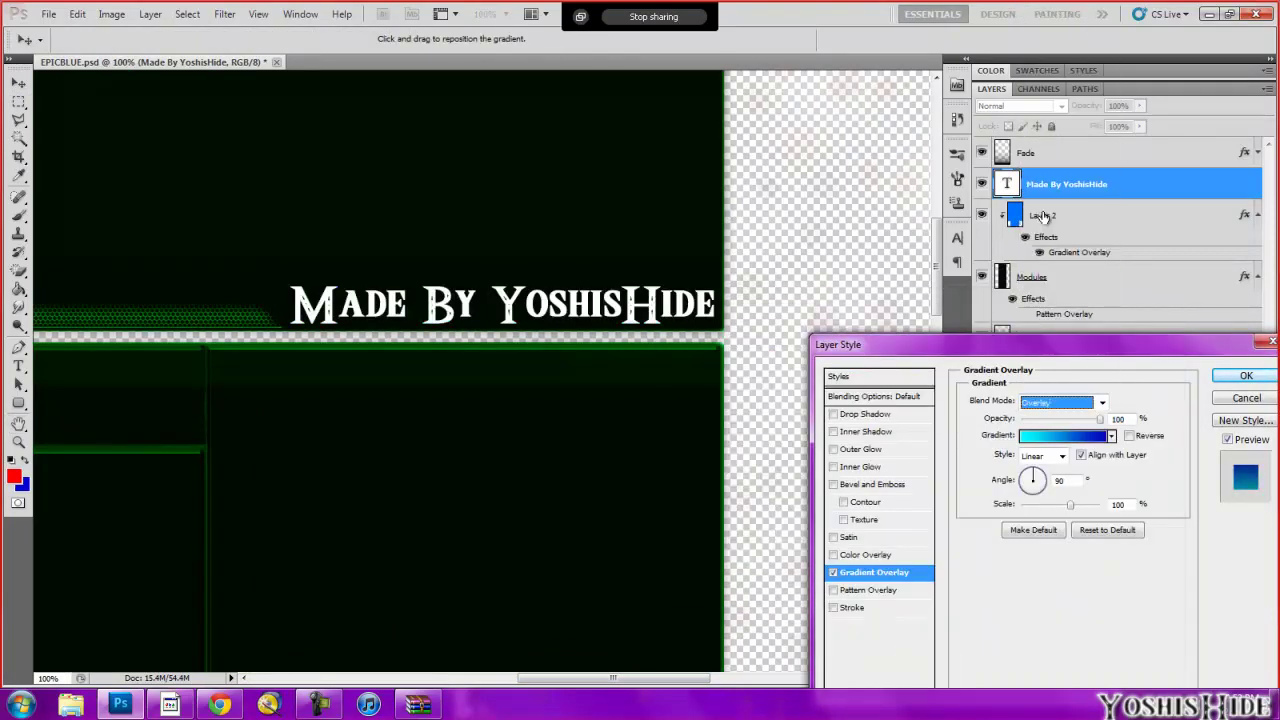
# Step: Add a white Stroke to the text and lower its opacity
pyautogui.click(852, 607)
pyautogui.click(1002, 502)
pyautogui.click(677, 345)
pyautogui.click(1046, 338)
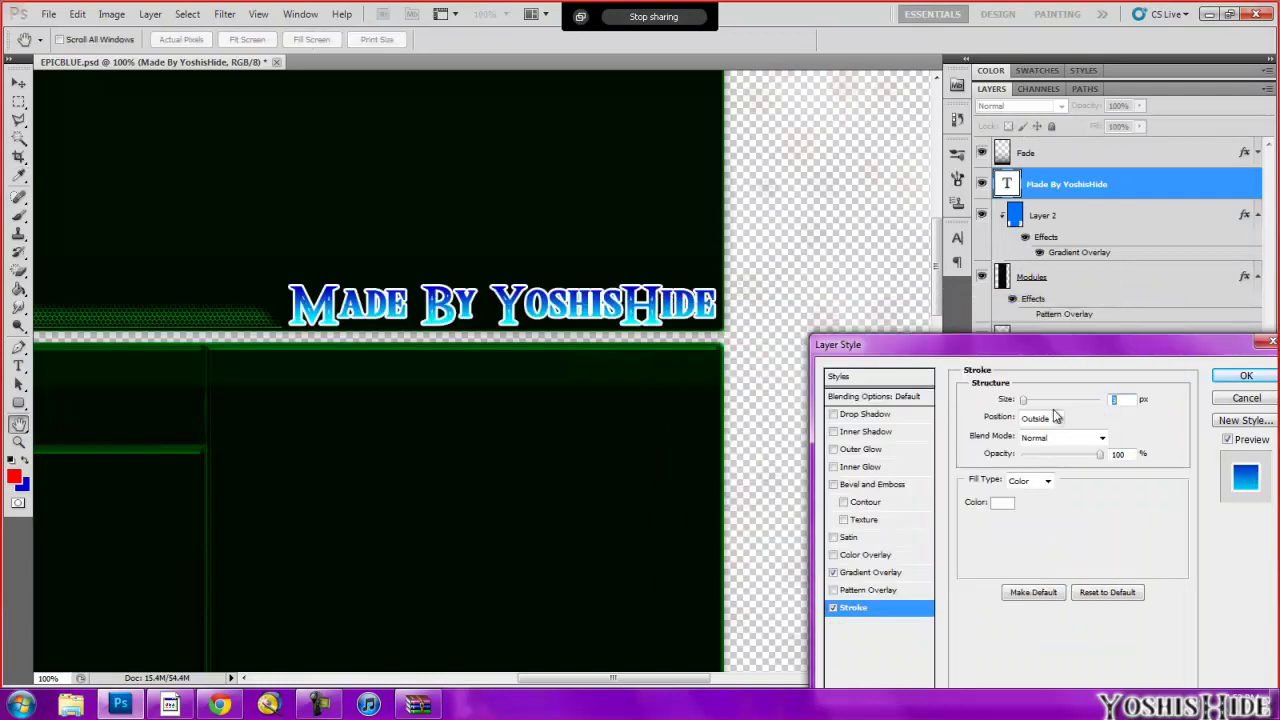
pyautogui.hotkey('ctrl', '+')
pyautogui.hotkey('ctrl', '+')
pyautogui.moveTo(1078, 459); pyautogui.dragTo(1037, 454)
pyautogui.click(1062, 437)
# Step: Return the stroke to Normal blending with thinner width, and set the gradient to Color Dodge
pyautogui.click(1050, 39)
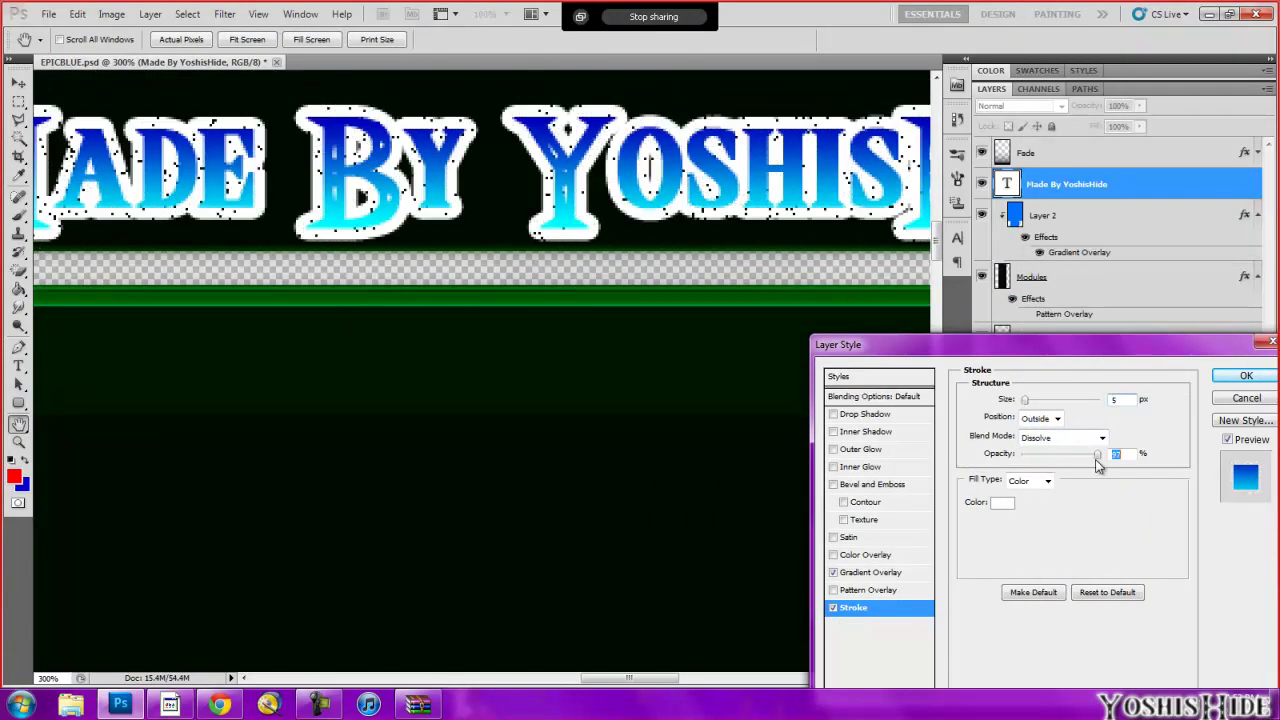
pyautogui.click(1062, 437)
pyautogui.click(1040, 268)
pyautogui.click(1062, 437)
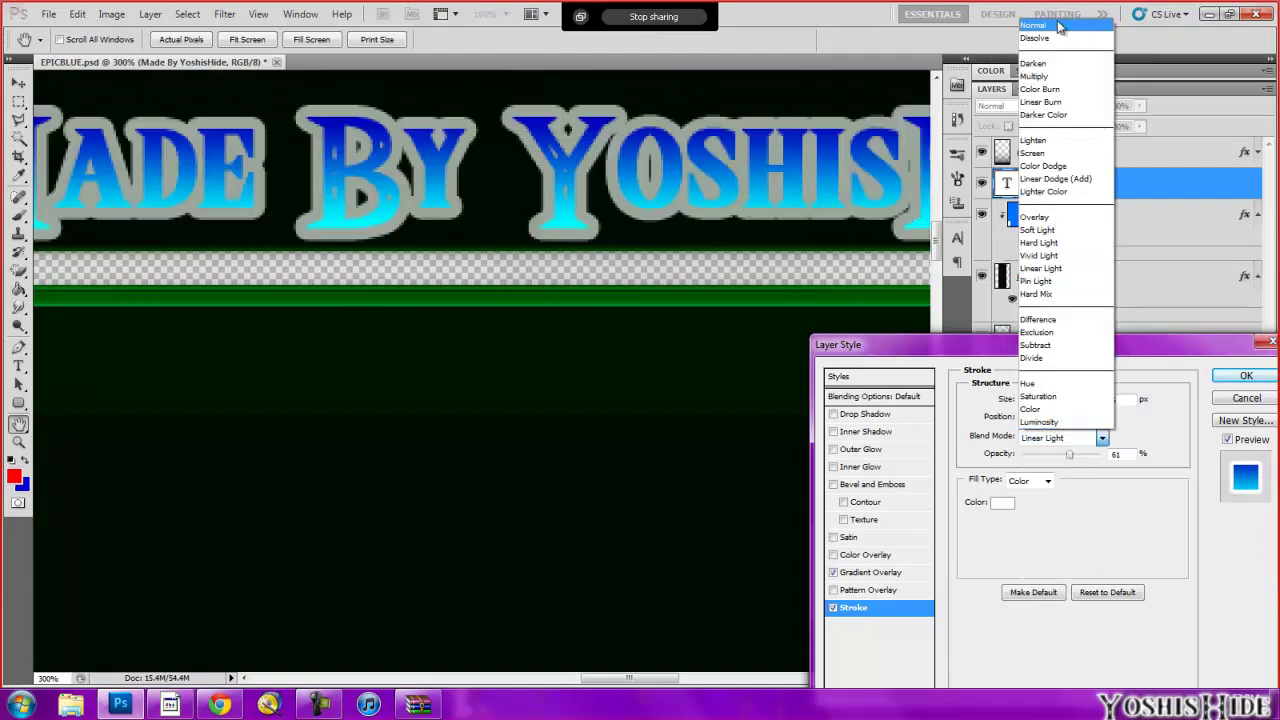
pyautogui.click(1033, 25)
pyautogui.moveTo(1036, 400); pyautogui.dragTo(1022, 403)
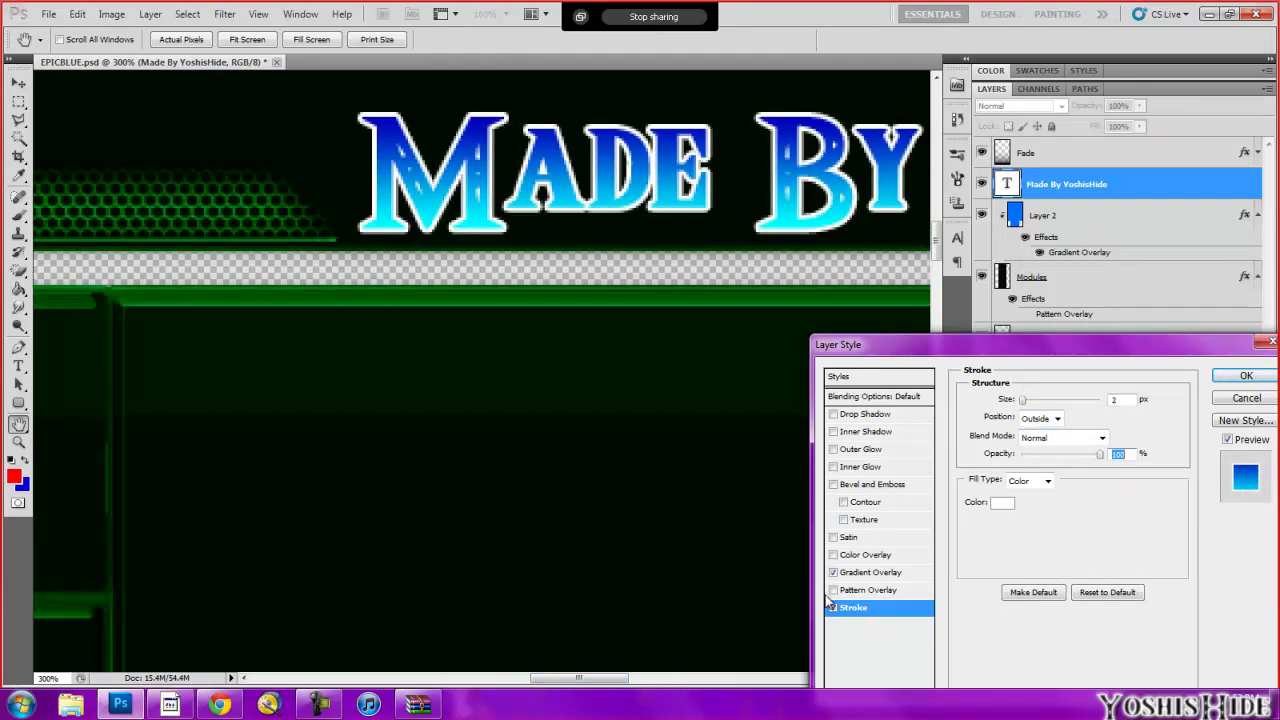
pyautogui.click(1087, 401)
pyautogui.click(1050, 131)
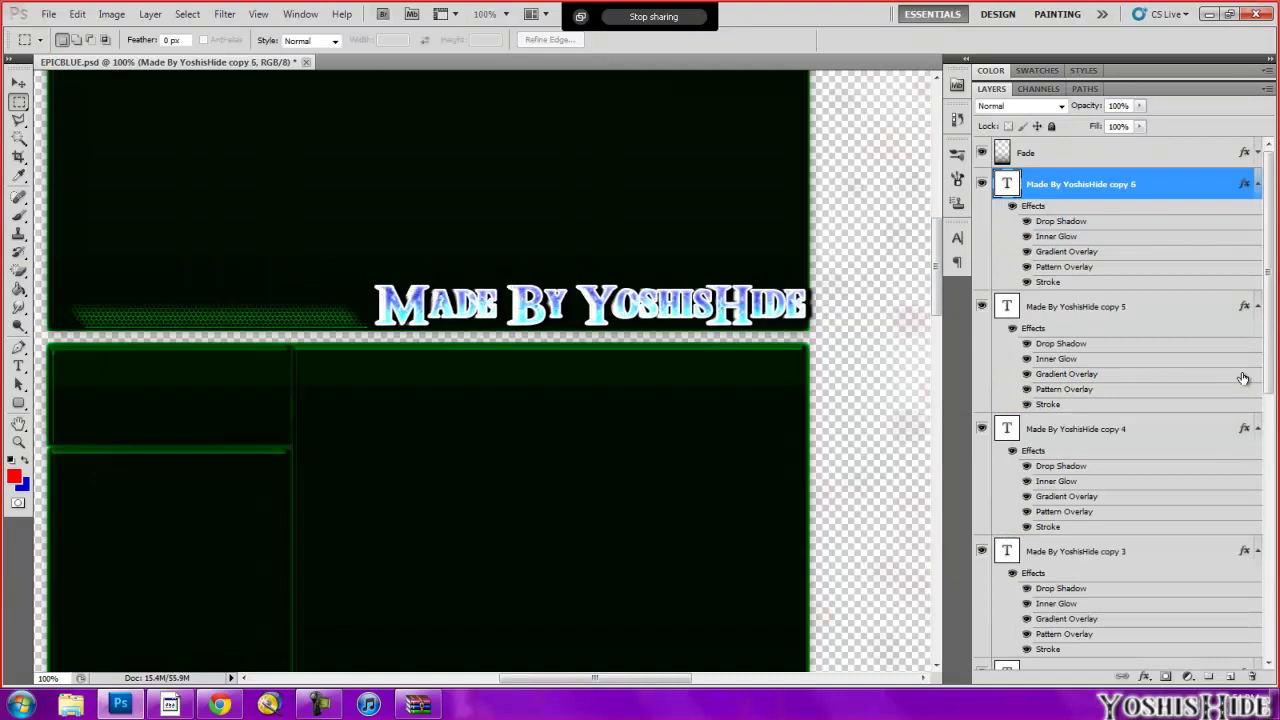
# Step: Select and merge the stacked text copies, then undo the merge
pyautogui.scroll(-5, 1243, 378)
pyautogui.scroll(-3, 1163, 300)
pyautogui.keyDown('shift'); pyautogui.click(1163, 250); pyautogui.keyUp('shift')
pyautogui.scroll(10, 1163, 254)
pyautogui.hotkey('ctrl', 'e')
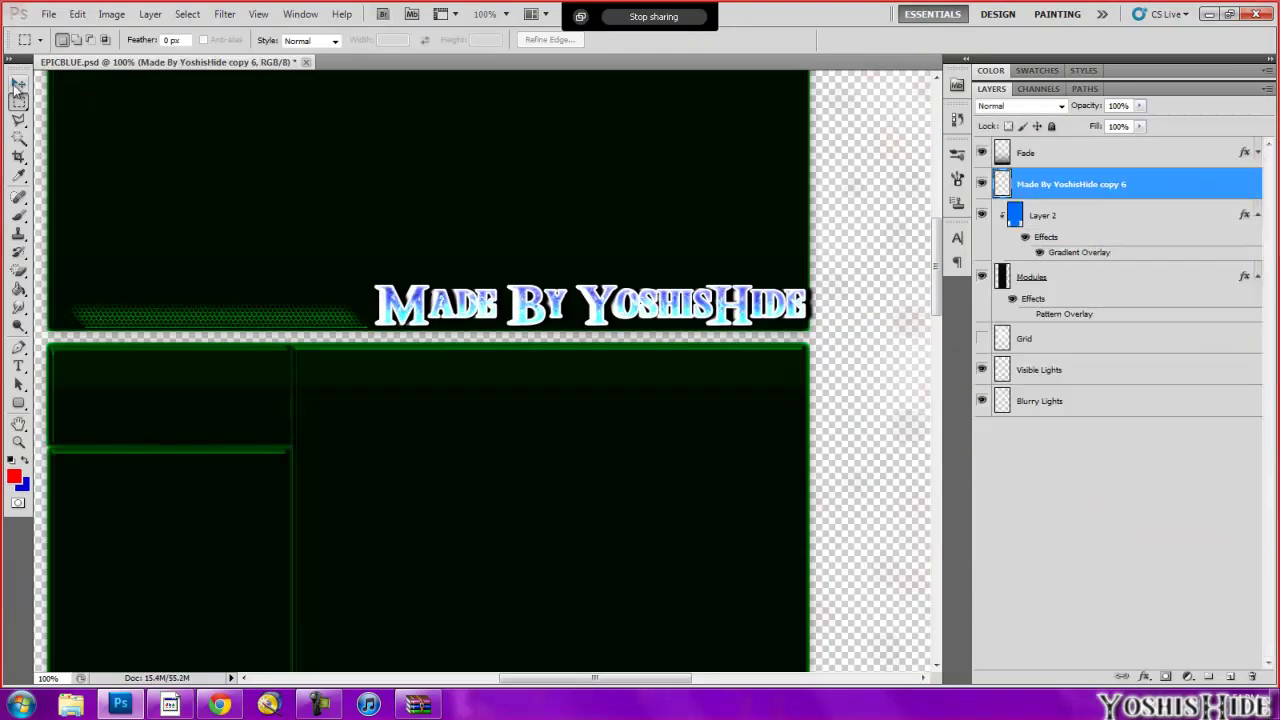
pyautogui.click(18, 83)
pyautogui.scroll(2, 563, 317)
pyautogui.scroll(-2, 563, 317)
pyautogui.scroll(3, 563, 317)
pyautogui.hotkey('ctrl', 'z')
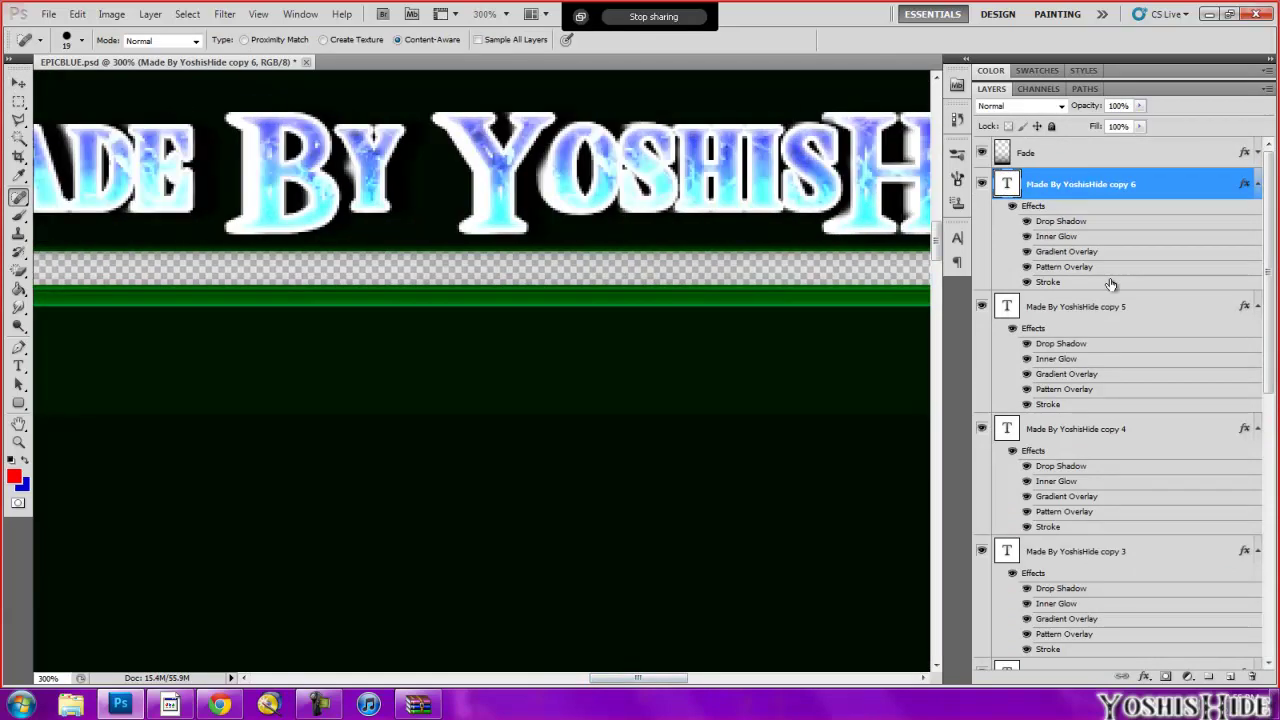
# Step: Duplicate the text layer once more and merge all copies into one layer
pyautogui.hotkey('ctrl', 'j')
pyautogui.hotkey('ctrl', 'j')
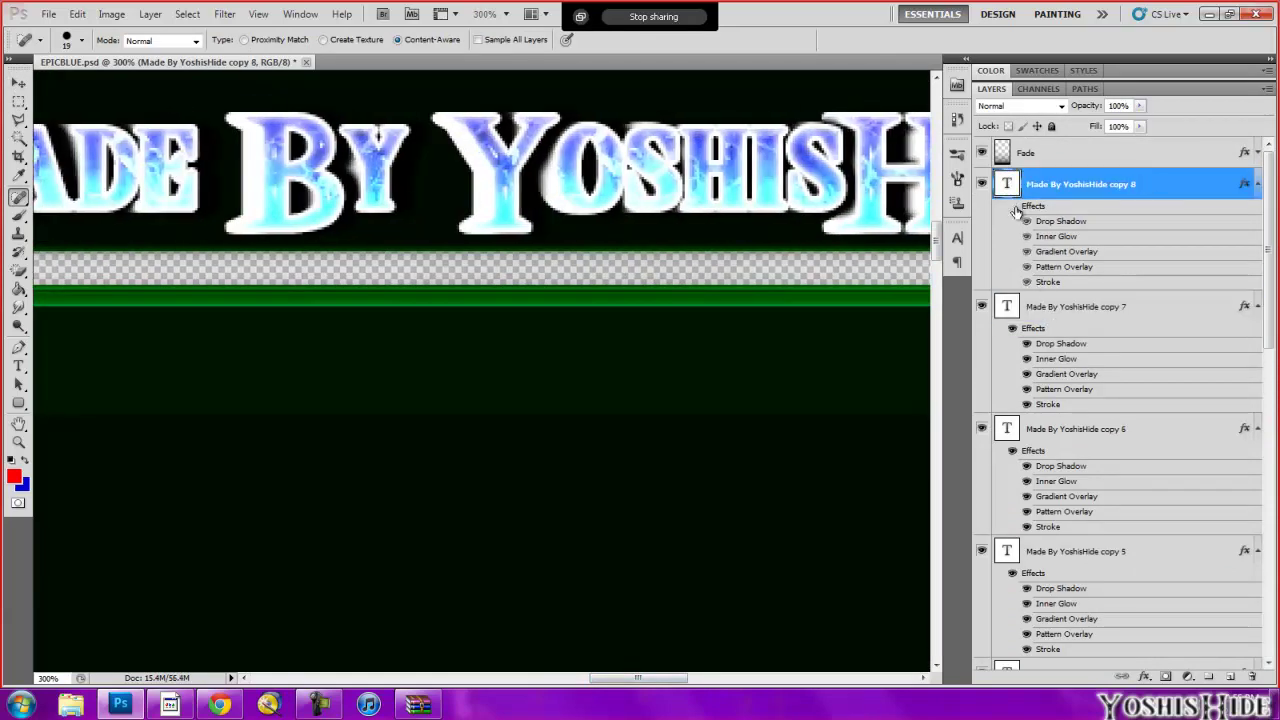
pyautogui.scroll(-10, 1010, 374)
pyautogui.hotkey('ctrl', '1')
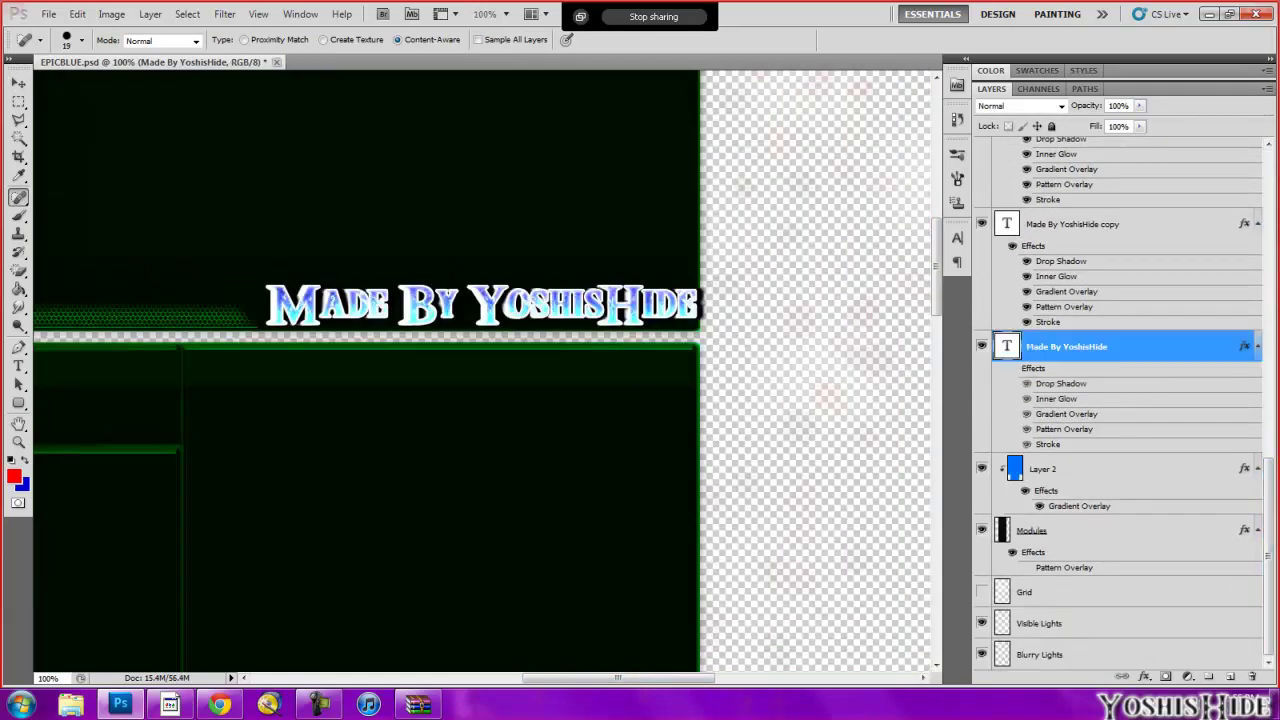
pyautogui.scroll(5, 1180, 191)
pyautogui.hotkey('ctrl', 'e')
# Step: Scale the merged text to 63% and move it onto the divider's right end
pyautogui.hotkey('ctrl', 't')
pyautogui.moveTo(230, 283); pyautogui.dragTo(398, 306)
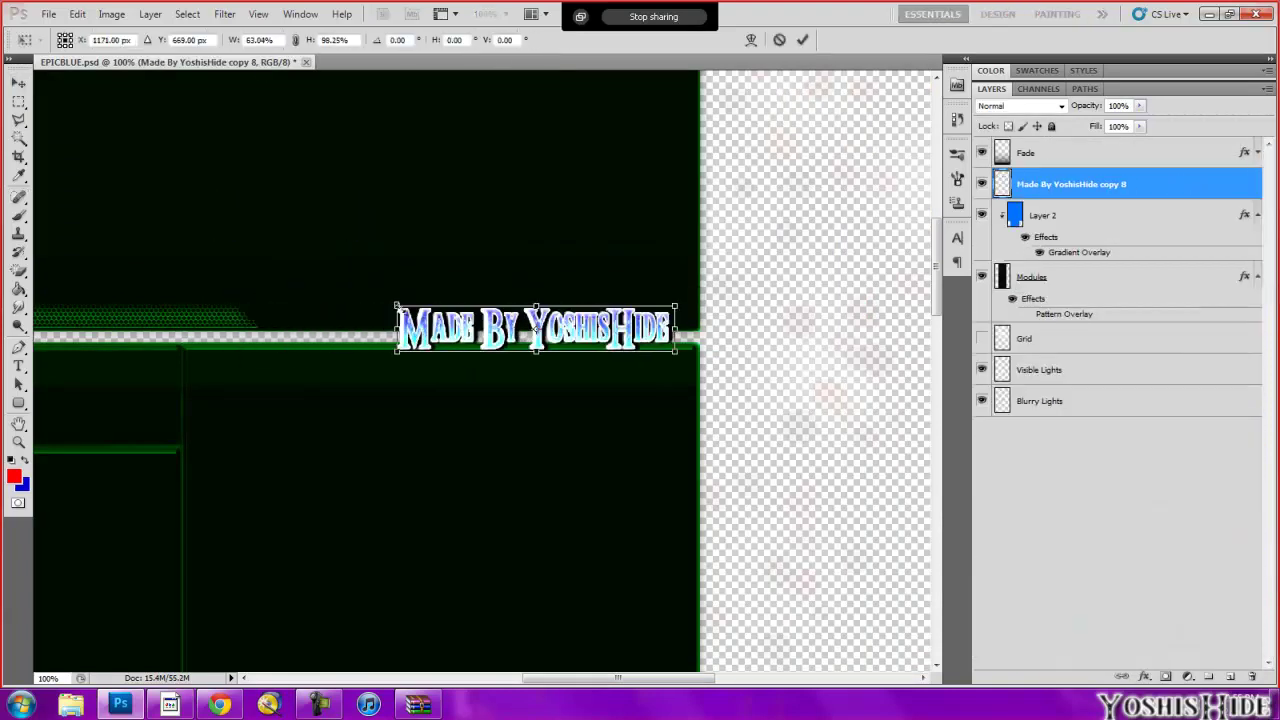
pyautogui.press('m')
pyautogui.press('Return')
pyautogui.hotkey('ctrl', '-')
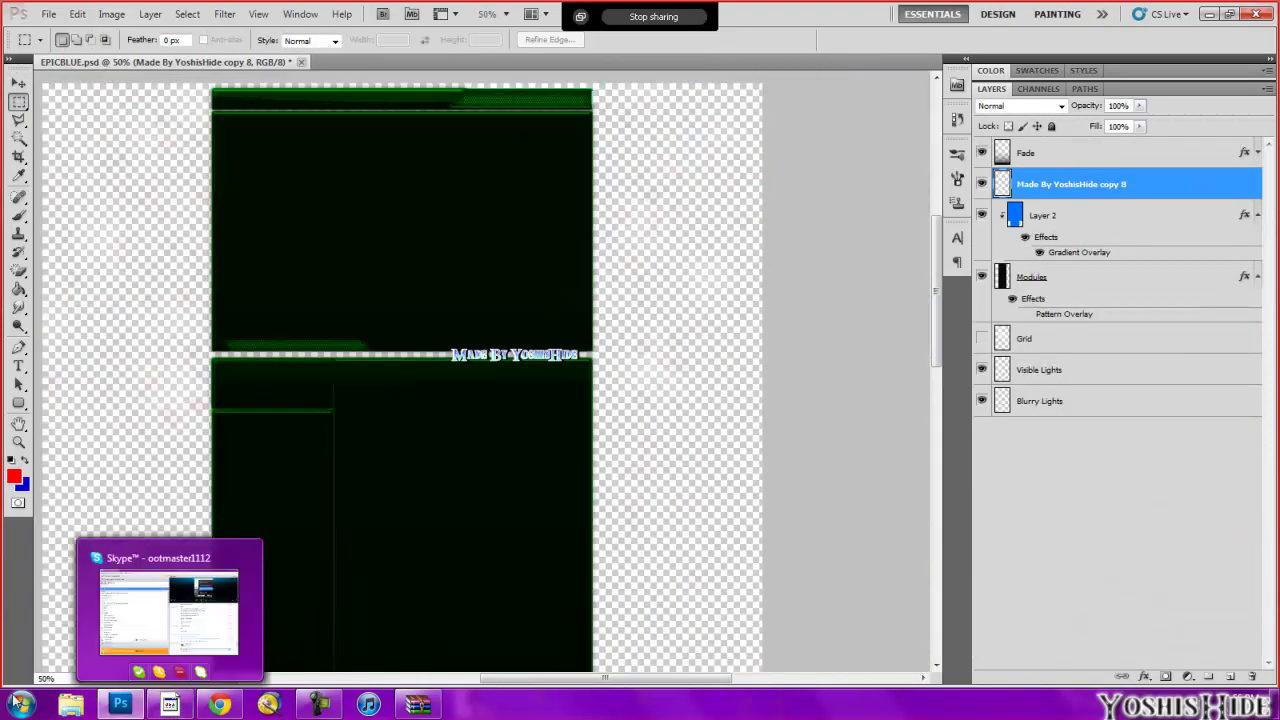
# Step: Open a Windows Explorer window at the Desktop folder
pyautogui.click(70, 704)
pyautogui.moveTo(500, 120); pyautogui.dragTo(948, 109)
pyautogui.click(612, 243)
# Step: Place the normal_09 Link-on-Loftwing render from Images/Skyward sword, enlarged at the upper left
pyautogui.moveTo(834, 88); pyautogui.dragTo(672, 114)
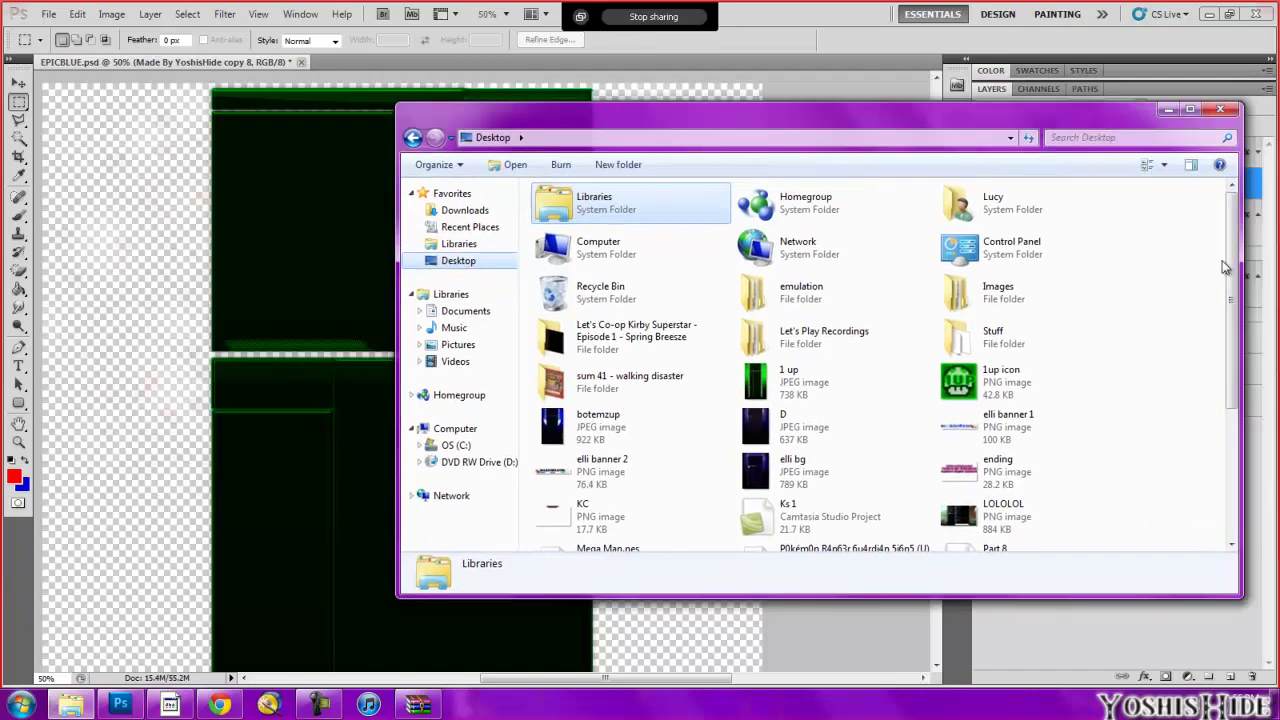
pyautogui.doubleClick(957, 290)
pyautogui.doubleClick(551, 208)
pyautogui.moveTo(914, 229); pyautogui.dragTo(522, 375)
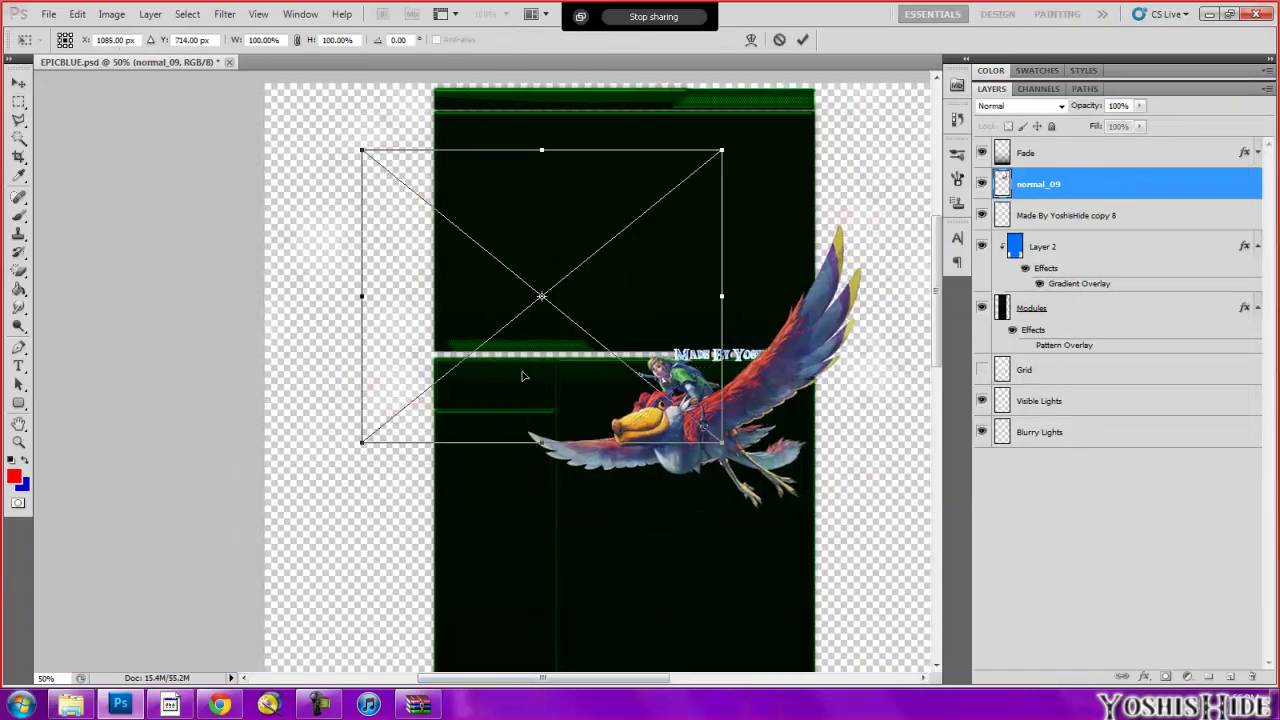
pyautogui.moveTo(721, 441); pyautogui.dragTo(809, 491)
pyautogui.hotkey('ctrl', '-')
pyautogui.hotkey('ctrl', '-')
pyautogui.hotkey('ctrl', '-')
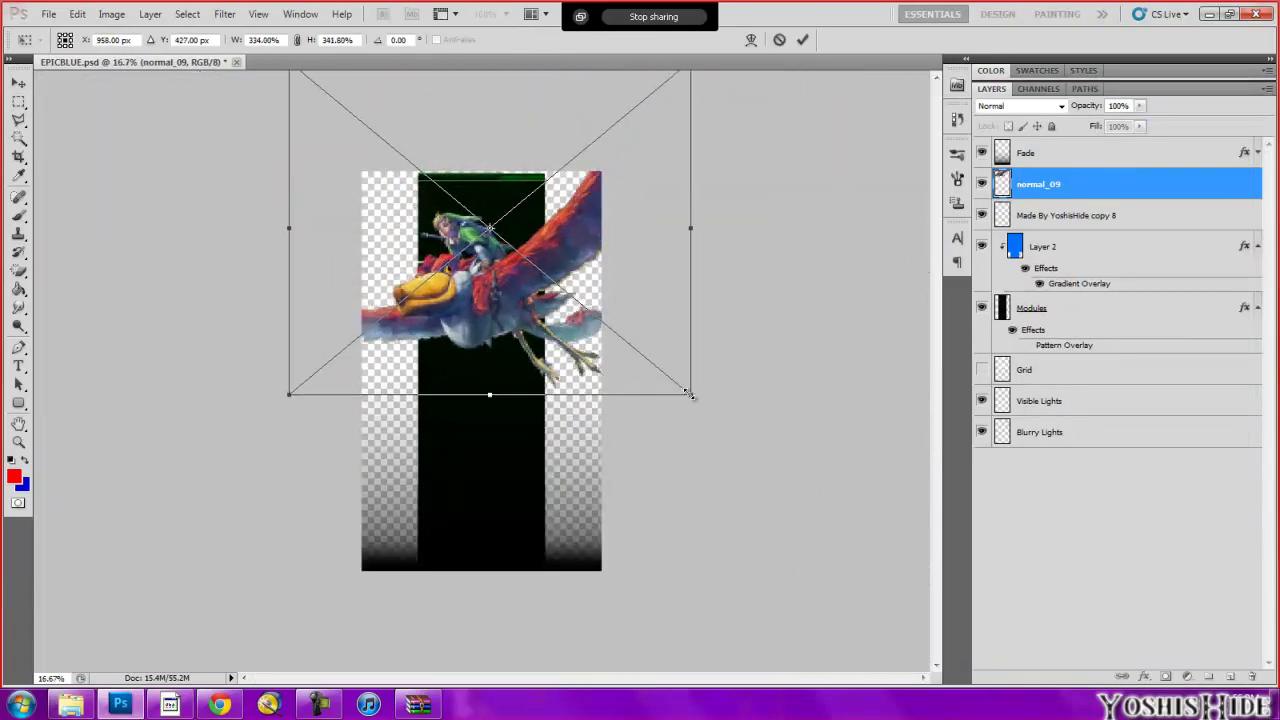
pyautogui.moveTo(688, 394); pyautogui.dragTo(637, 357)
pyautogui.press('m')
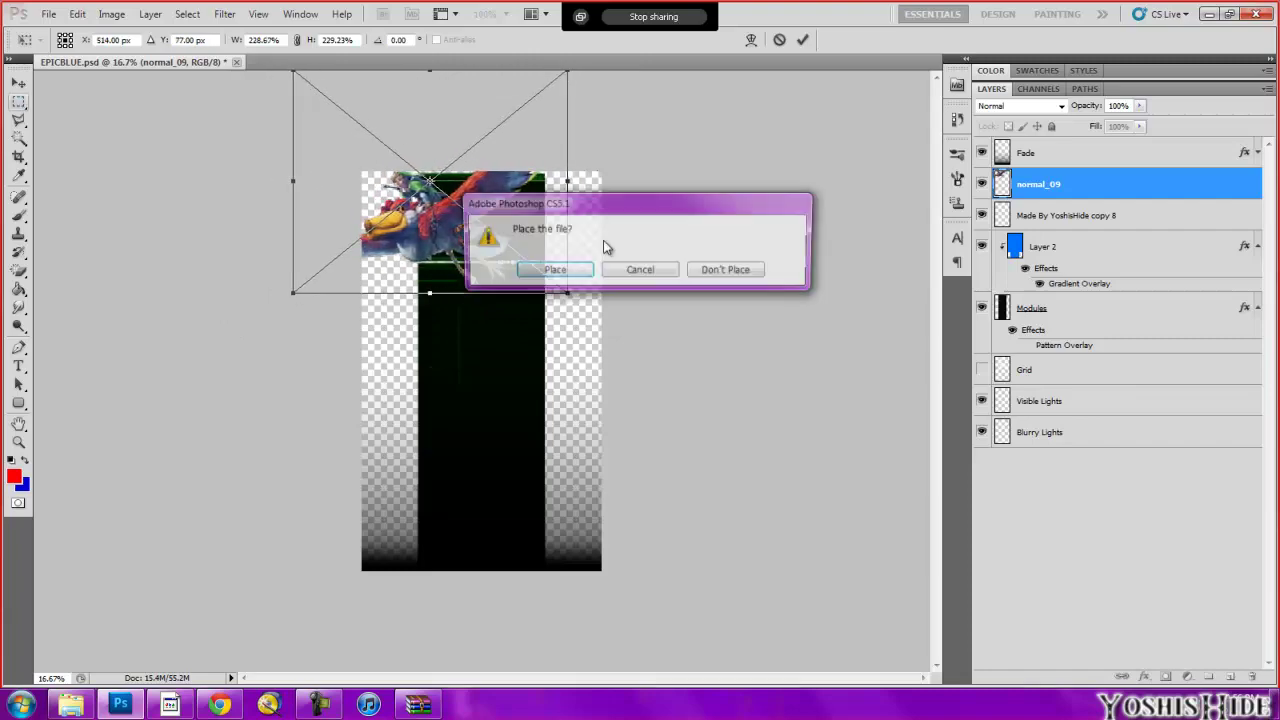
pyautogui.click(553, 266)
pyautogui.hotkey('ctrl', '+')
pyautogui.hotkey('ctrl', '+')
pyautogui.hotkey('ctrl', '+')
pyautogui.hotkey('ctrl', '+')
# Step: Move the normal_09 layer below Modules and shrink it slightly
pyautogui.moveTo(1097, 198); pyautogui.dragTo(1065, 368)
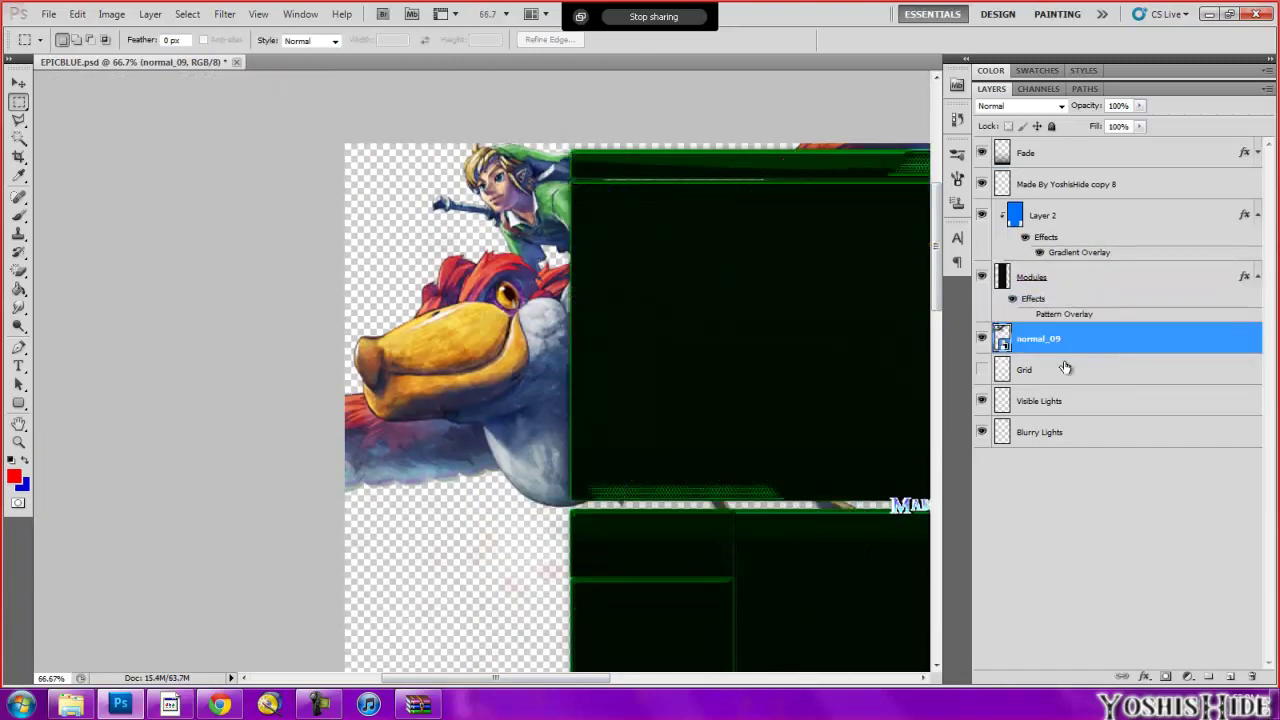
pyautogui.press('v')
pyautogui.hscroll(5, 490, 400)
pyautogui.hscroll(-3, 726, 575)
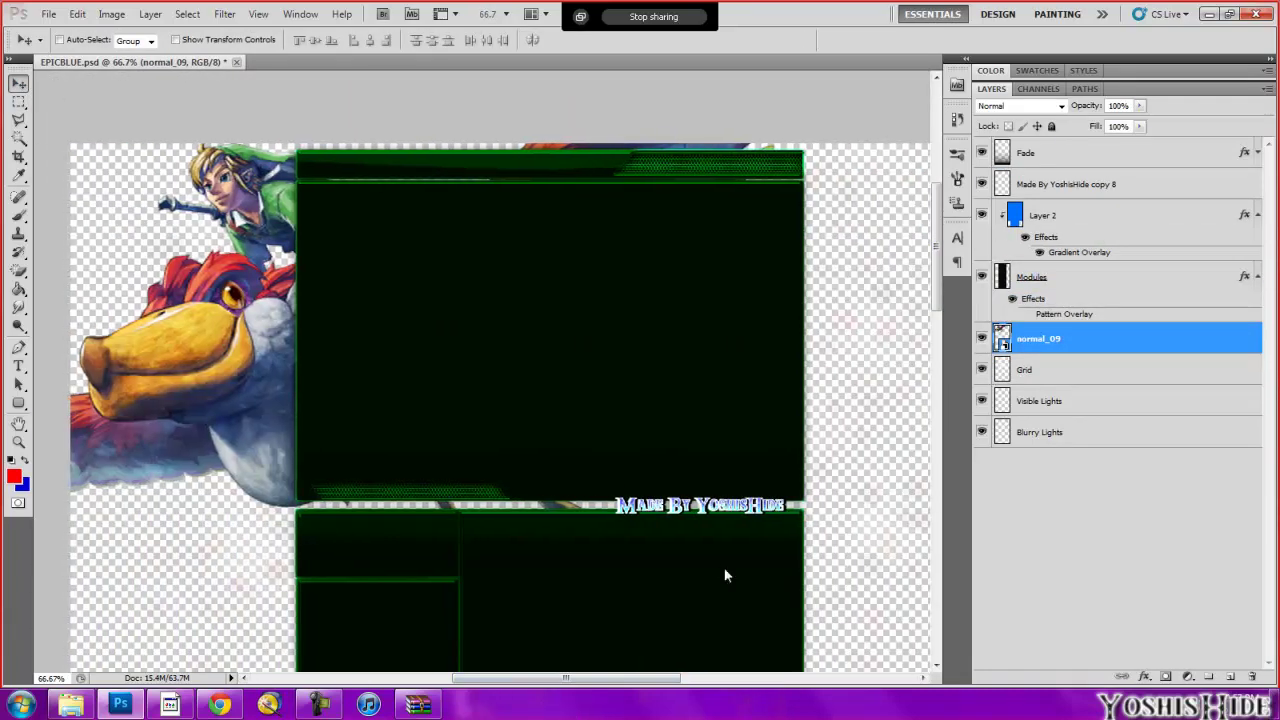
pyautogui.moveTo(868, 622); pyautogui.dragTo(799, 566)
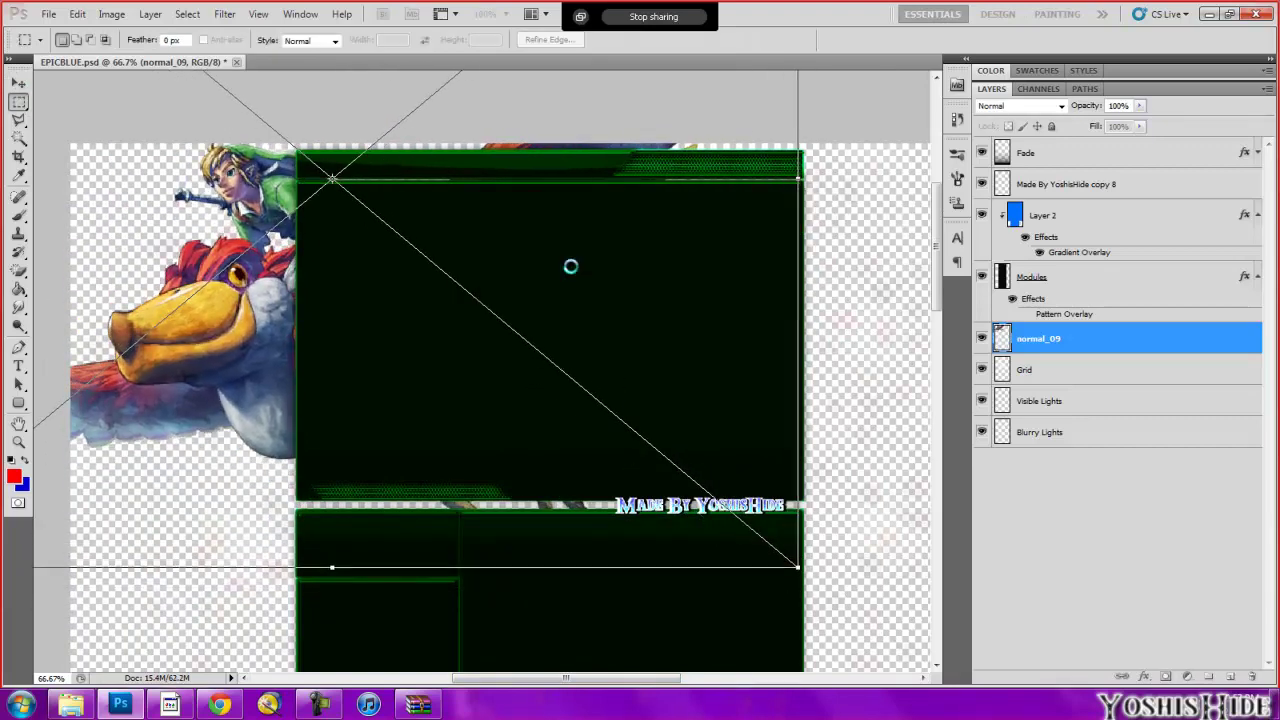
# Step: Place the 'index' sky image stretched over the banner as the bottom layer
pyautogui.click(70, 705)
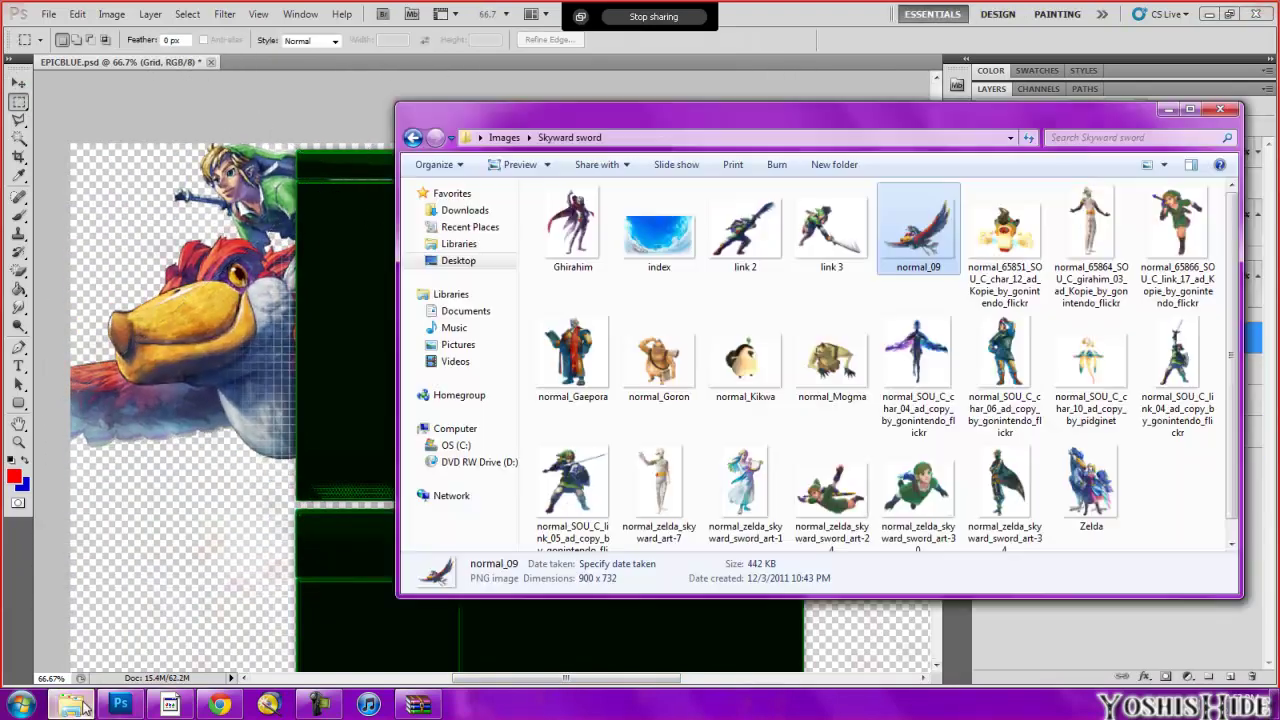
pyautogui.moveTo(663, 214); pyautogui.dragTo(294, 309)
pyautogui.moveTo(770, 481); pyautogui.dragTo(774, 500)
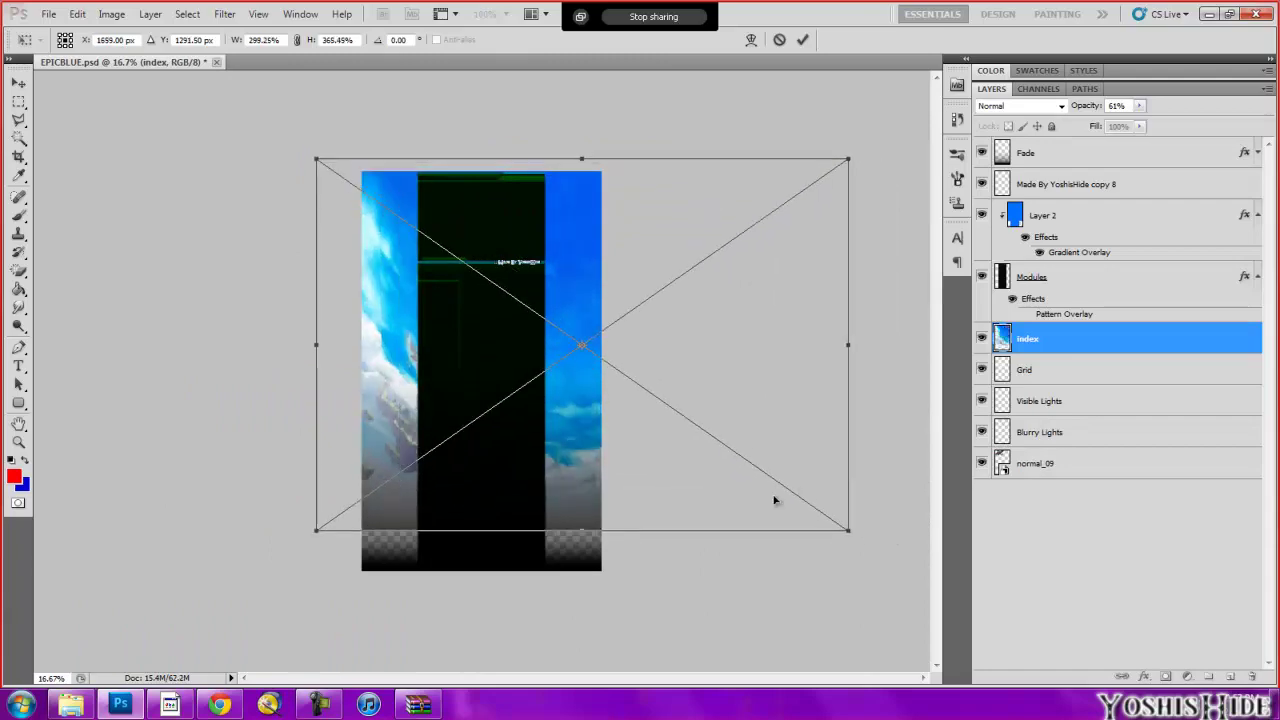
pyautogui.press('m')
pyautogui.press('Return')
pyautogui.moveTo(1027, 338); pyautogui.dragTo(1102, 485)
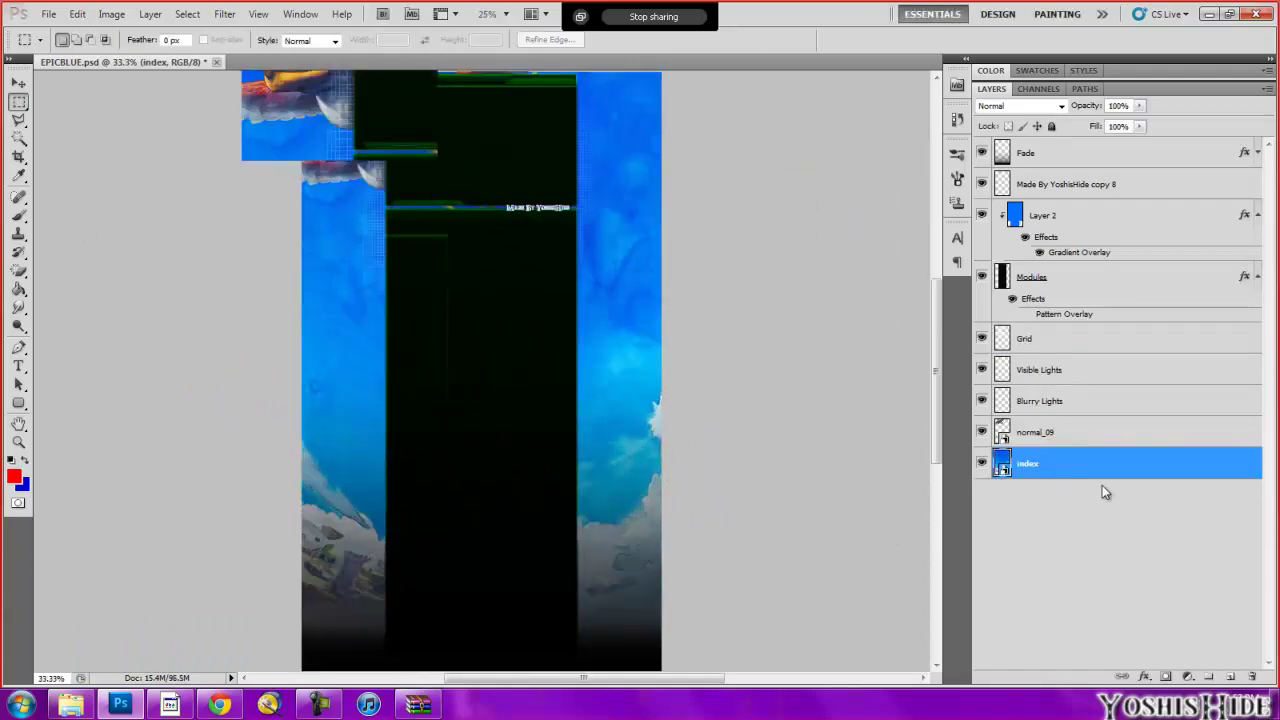
pyautogui.scroll(3, 937, 376)
# Step: Delete the Fade layer and open the 2k.rar archive in WinRAR
pyautogui.doubleClick(1100, 152)
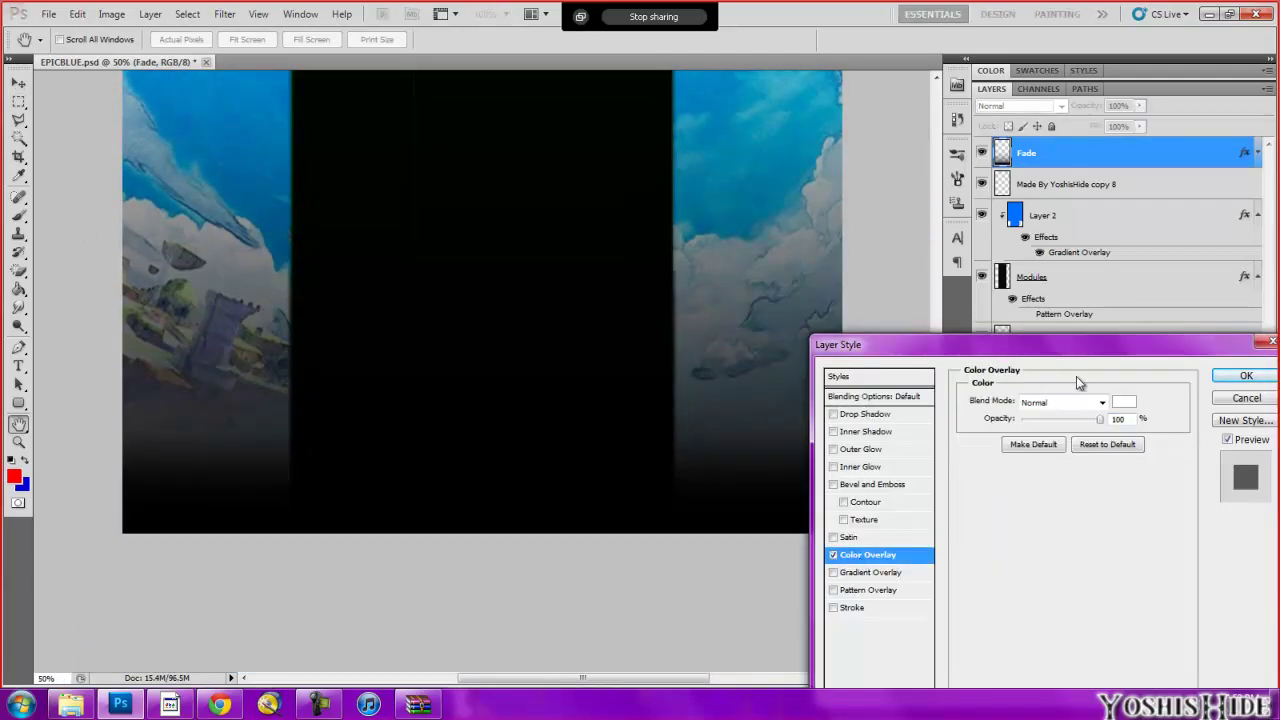
pyautogui.press('Return')
pyautogui.press('v')
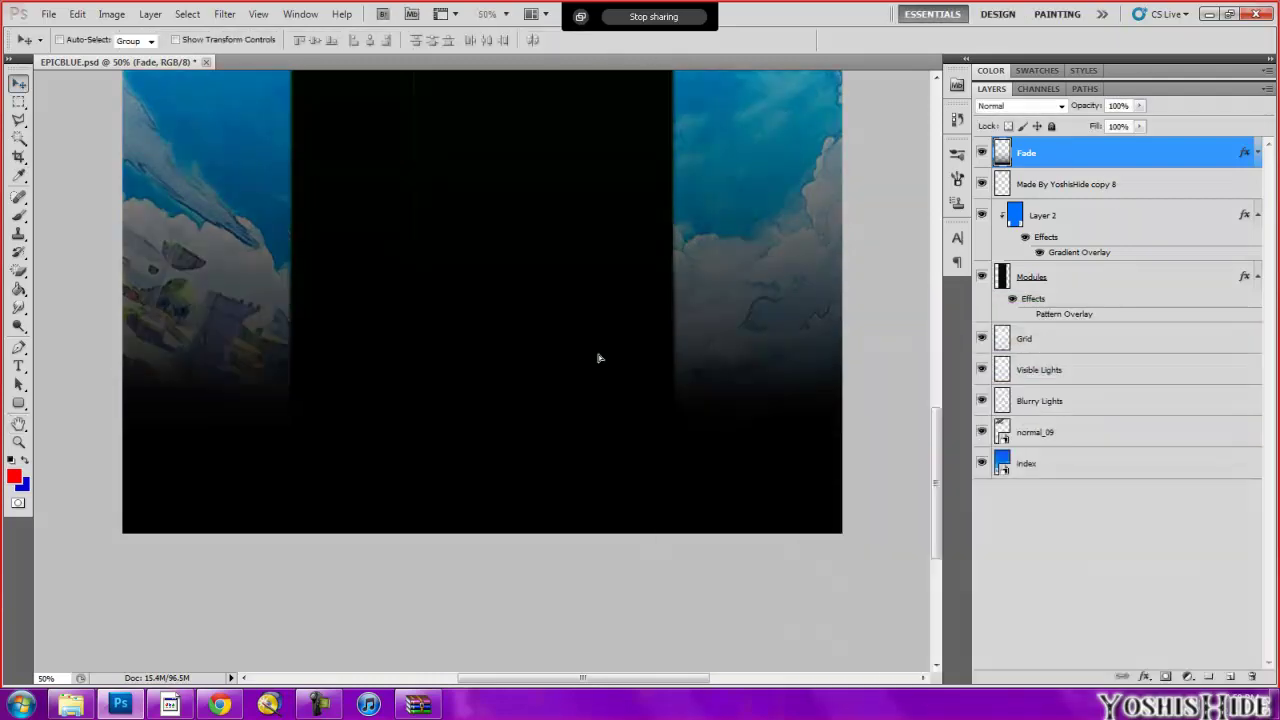
pyautogui.doubleClick(1086, 155)
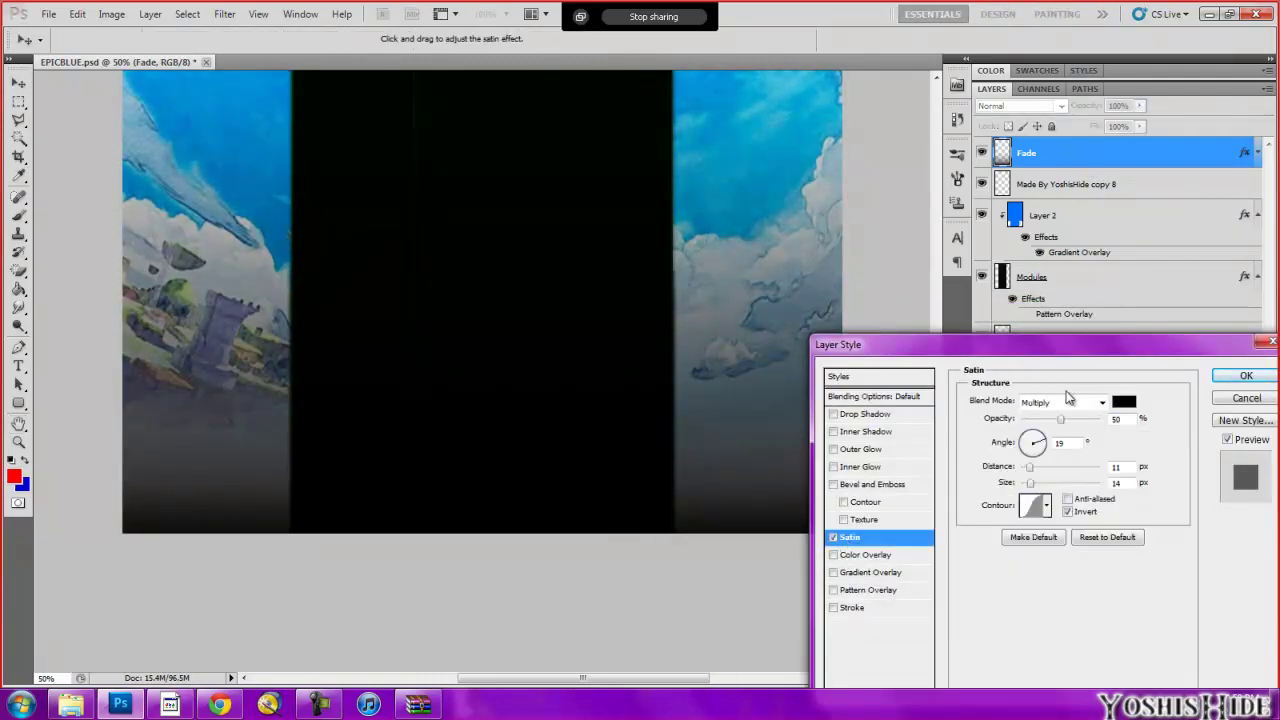
pyautogui.click(1124, 401)
pyautogui.press('Escape')
pyautogui.press('Escape')
pyautogui.press('Delete')
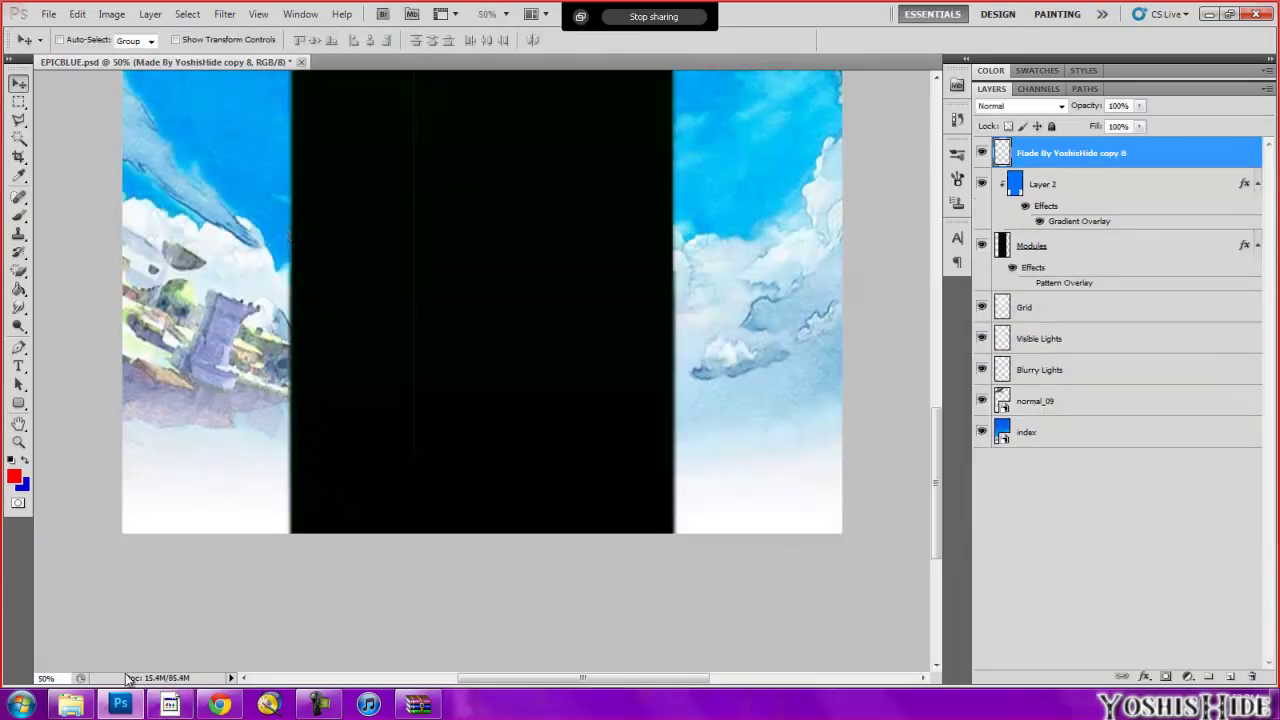
pyautogui.click(70, 705)
pyautogui.click(418, 705)
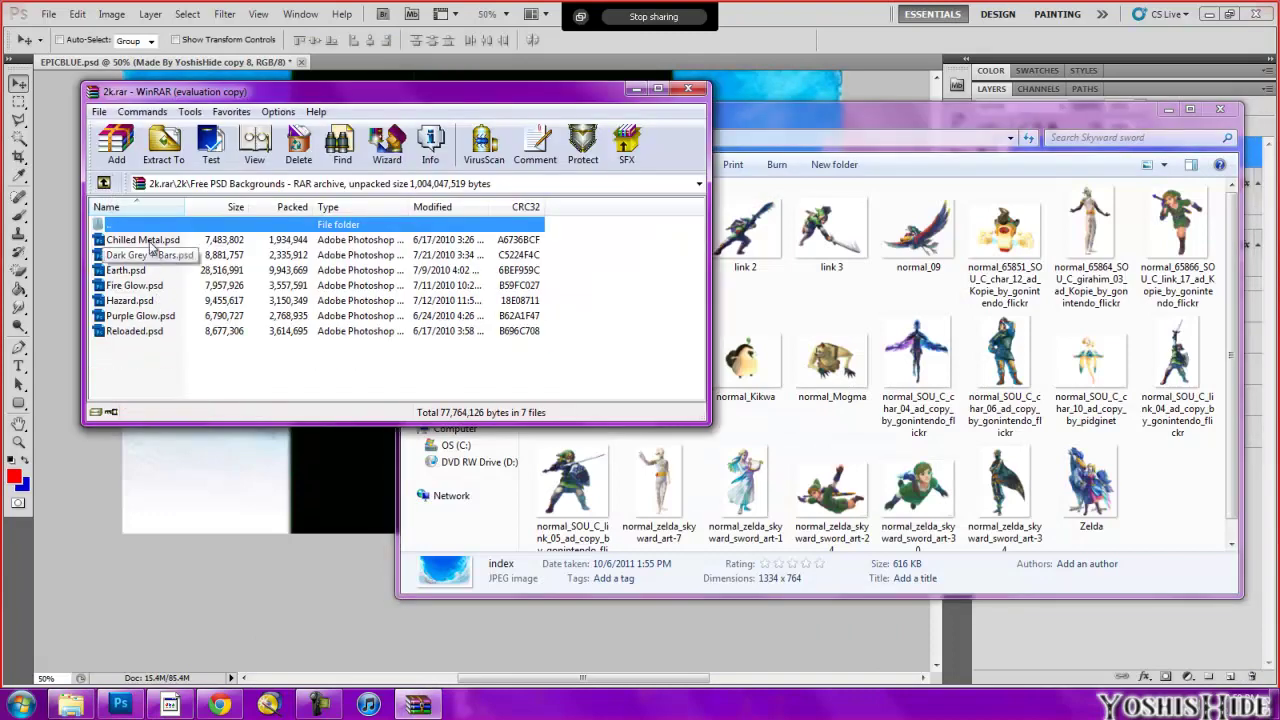
# Step: Open Chilled Metal.psd and fit the link_04 shield render at the banner's right edge
pyautogui.doubleClick(143, 240)
pyautogui.rightClick(18, 104)
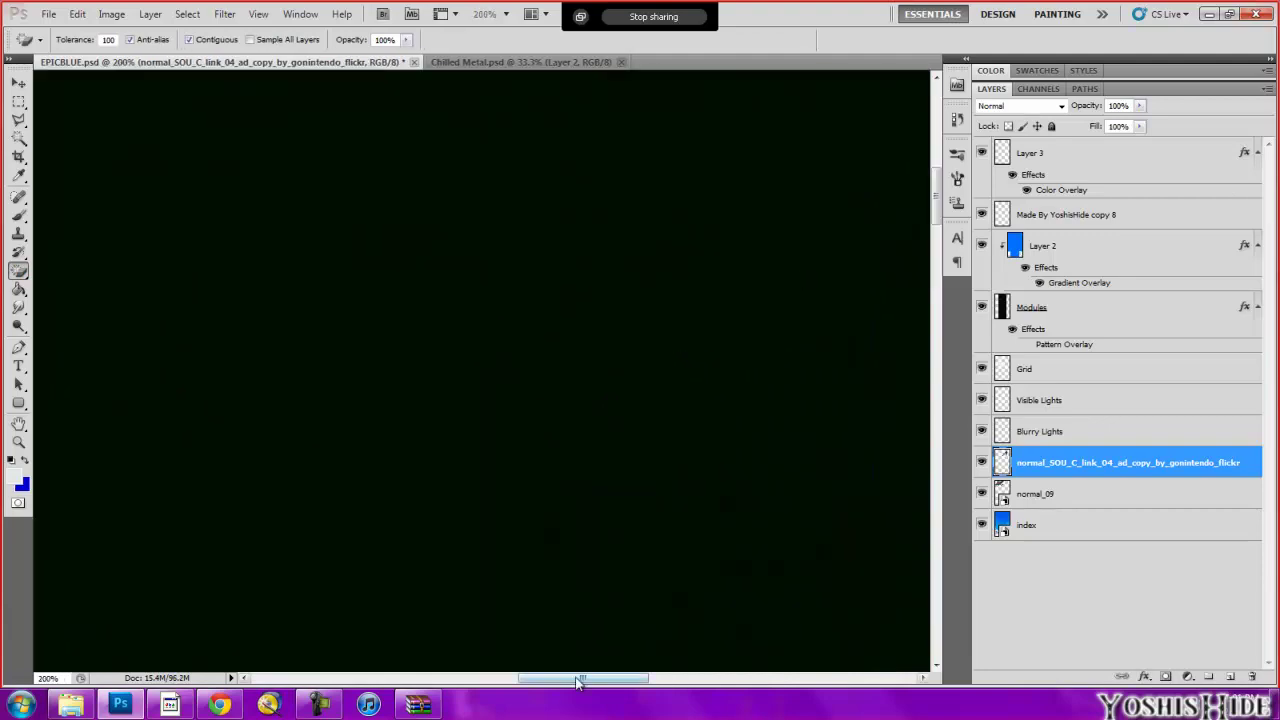
pyautogui.moveTo(578, 682); pyautogui.dragTo(692, 679)
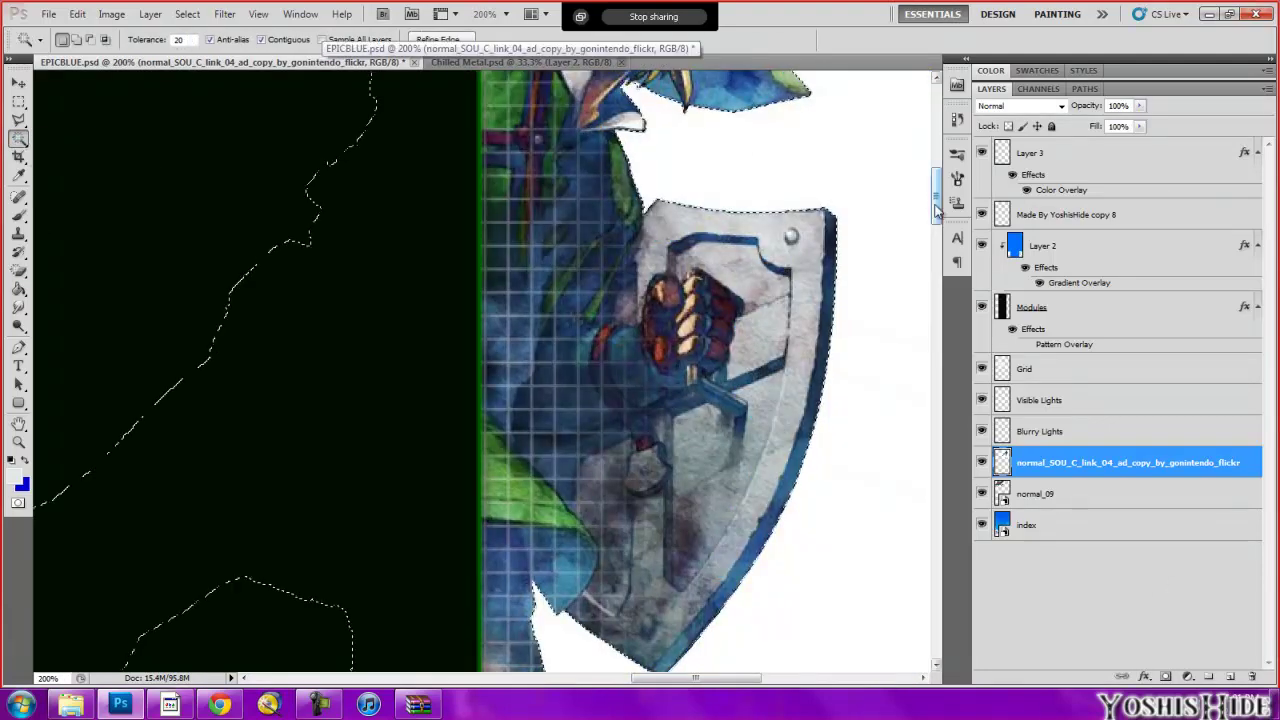
pyautogui.moveTo(937, 208); pyautogui.dragTo(937, 140)
pyautogui.press('m')
pyautogui.hotkey('ctrl', '-')
pyautogui.hotkey('ctrl', '-')
pyautogui.hotkey('ctrl', '-')
pyautogui.hotkey('ctrl', '-')
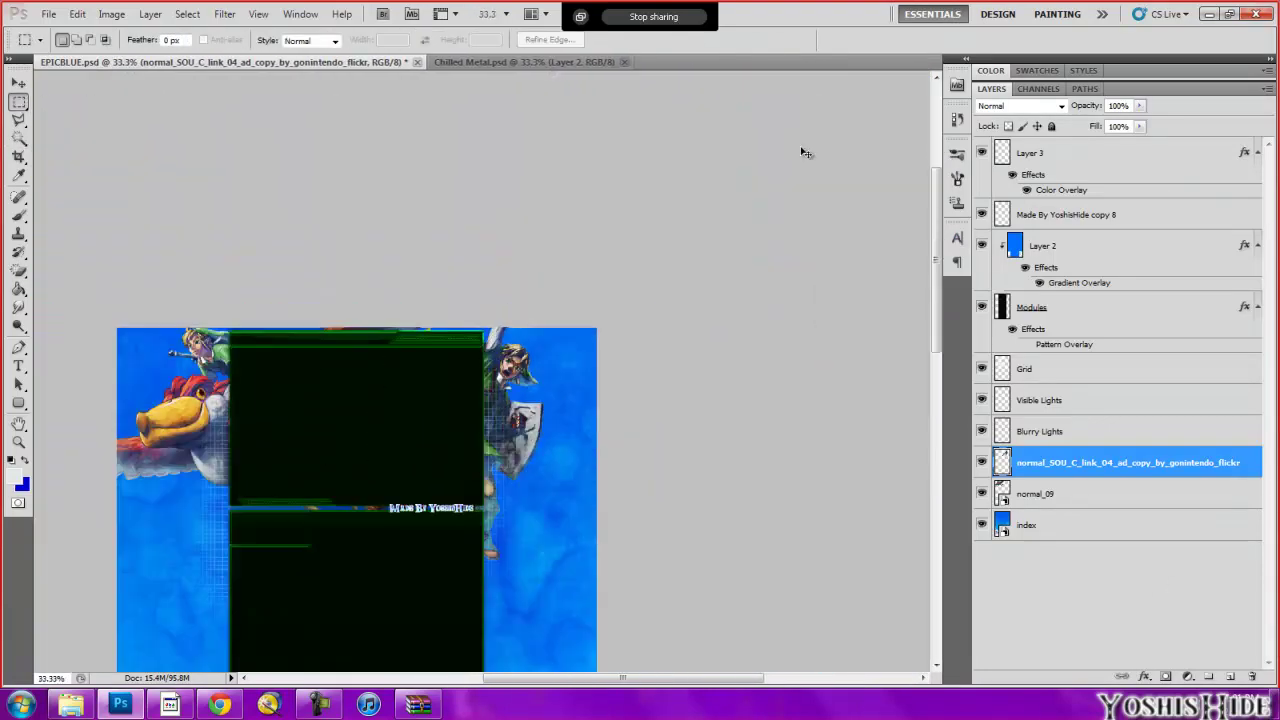
pyautogui.hotkey('ctrl', '+')
pyautogui.hotkey('ctrl', 't')
pyautogui.click(553, 270)
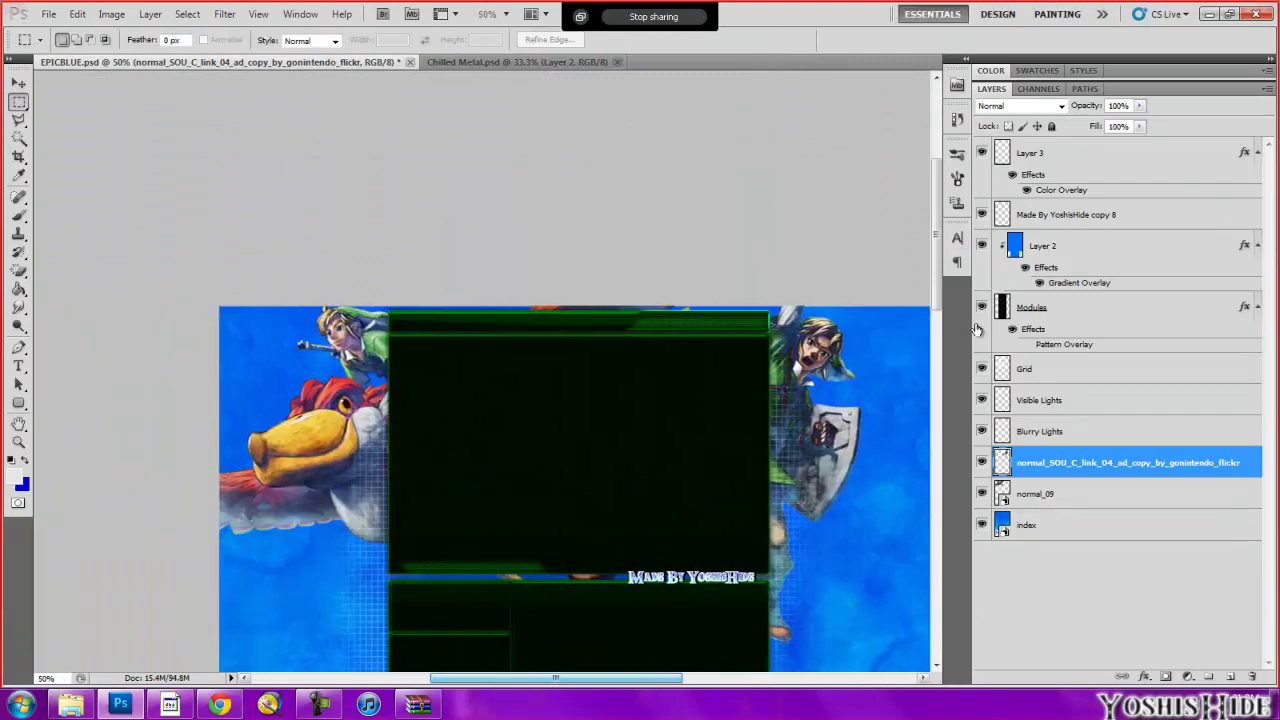
pyautogui.click(70, 705)
# Step: Place the char_04 caped character render at right, tilted and scaled, and rasterize it
pyautogui.scroll(-1, 1235, 258)
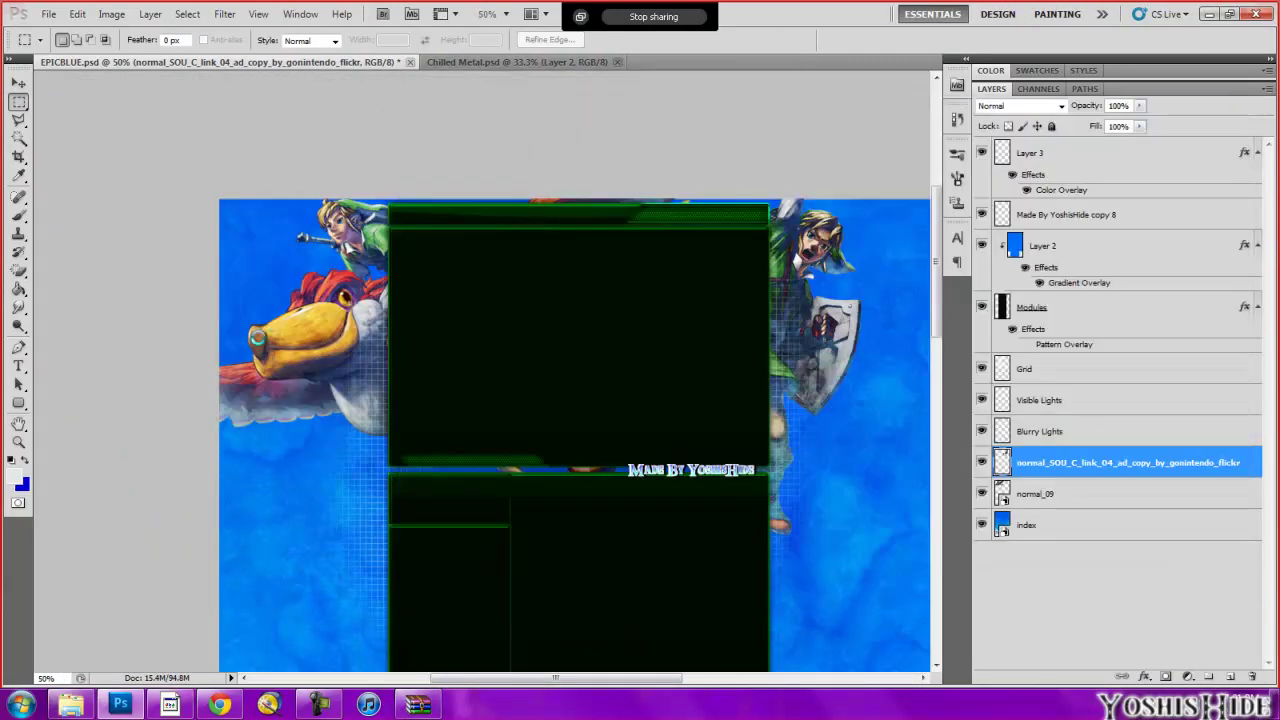
pyautogui.moveTo(918, 340)
pyautogui.mouseDown()
pyautogui.moveTo(651, 148)
pyautogui.moveTo(566, 149)
pyautogui.mouseUp()
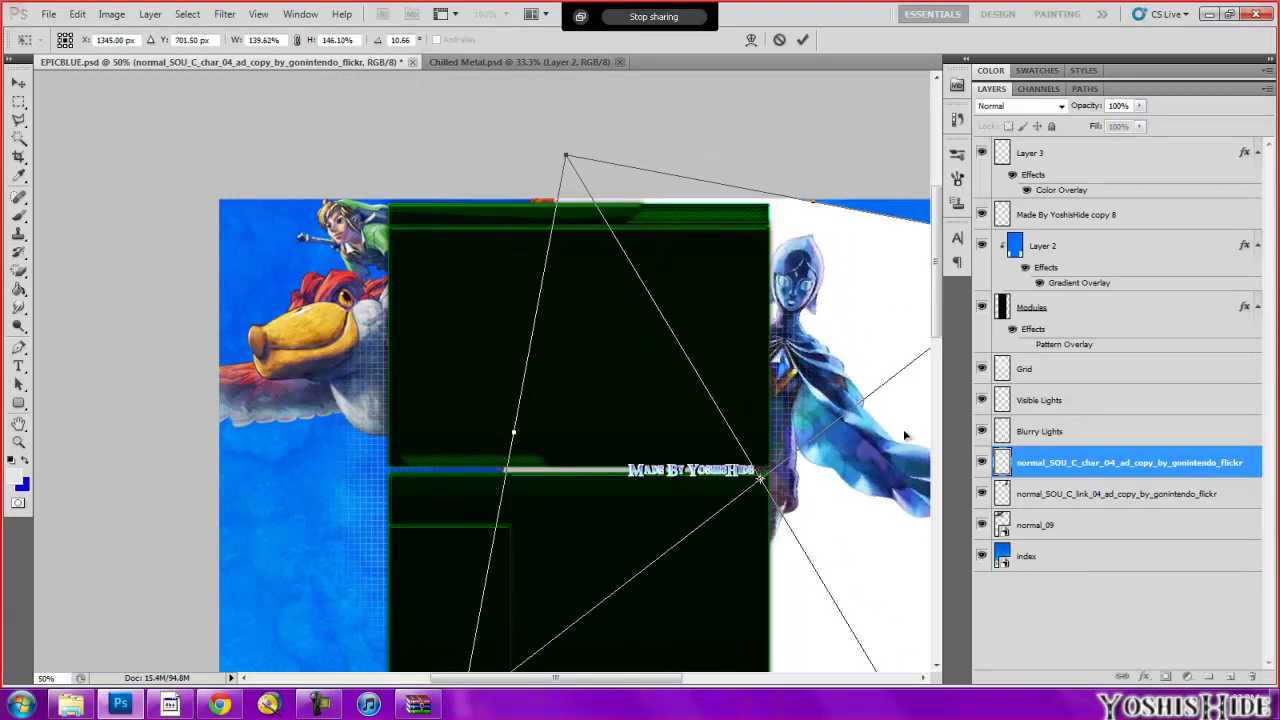
pyautogui.click(18, 137)
pyautogui.press('Return')
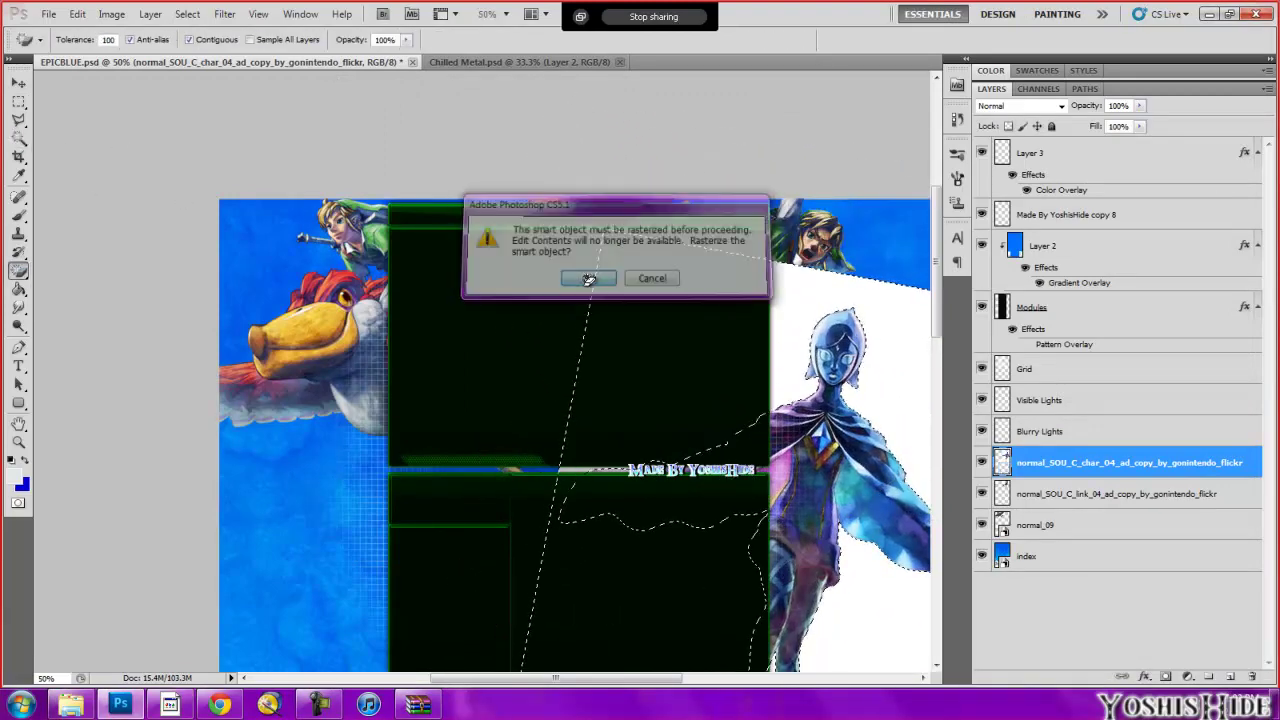
pyautogui.click(657, 277)
pyautogui.click(18, 101)
# Step: Zoom in closely on the render's cape edge and switch to the Magic Wand
pyautogui.click(100, 93)
pyautogui.scroll(-3, 264, 311)
pyautogui.hotkey('ctrl', '=')
pyautogui.hotkey('ctrl', '=')
pyautogui.hotkey('ctrl', '=')
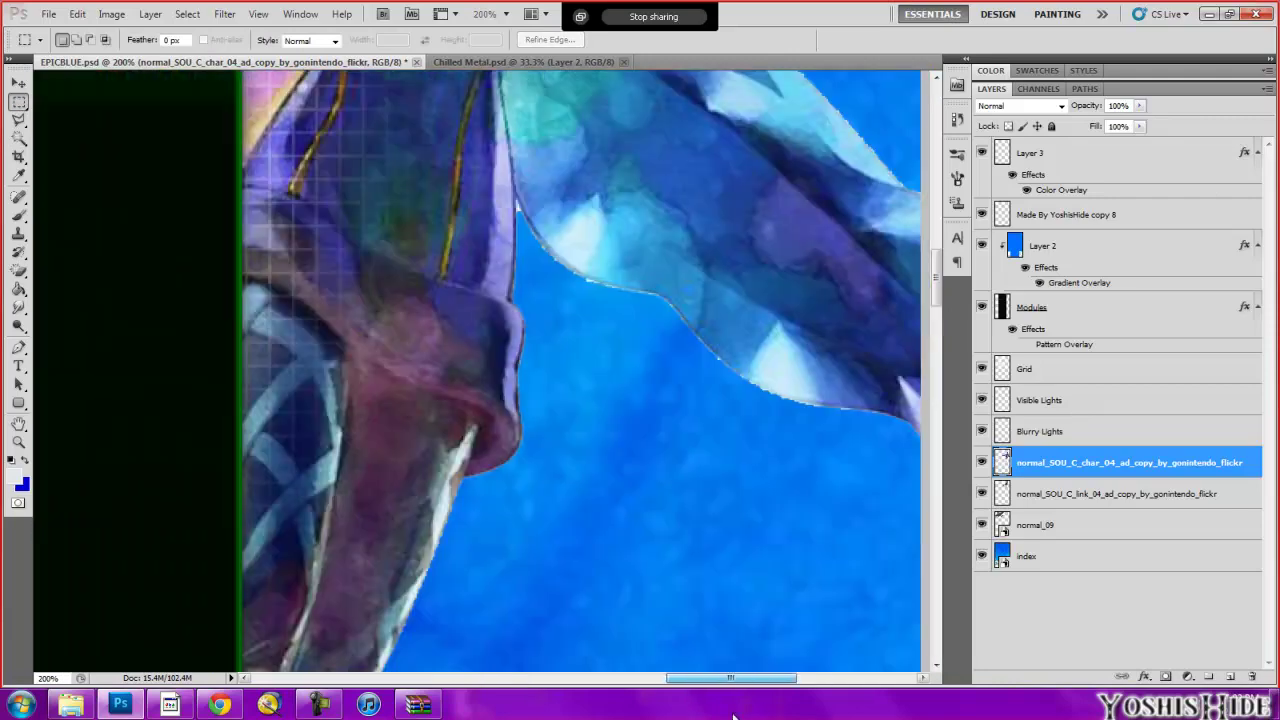
pyautogui.moveTo(534, 682); pyautogui.dragTo(740, 682)
pyautogui.click(18, 137)
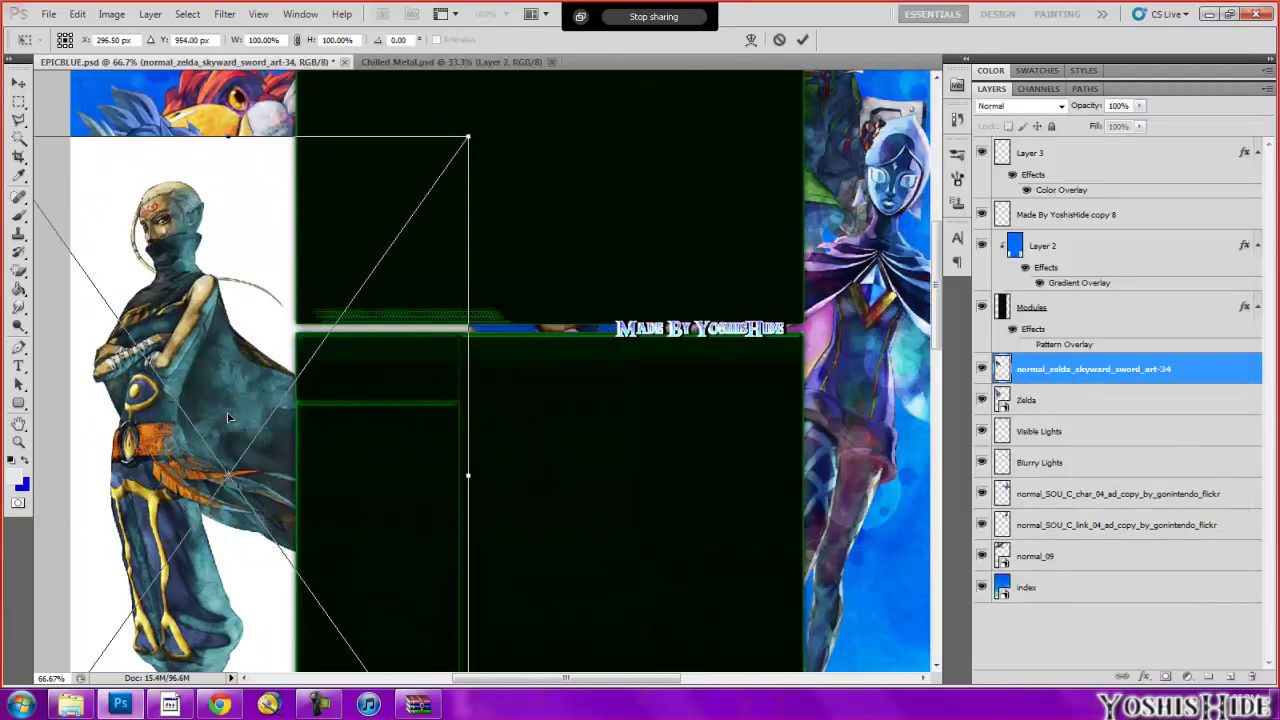
# Step: Delete the white background around the normal_zelda_skyward_sword_art-34 warrior render
pyautogui.press('Return')
pyautogui.click(145, 181)
pyautogui.press('Delete')
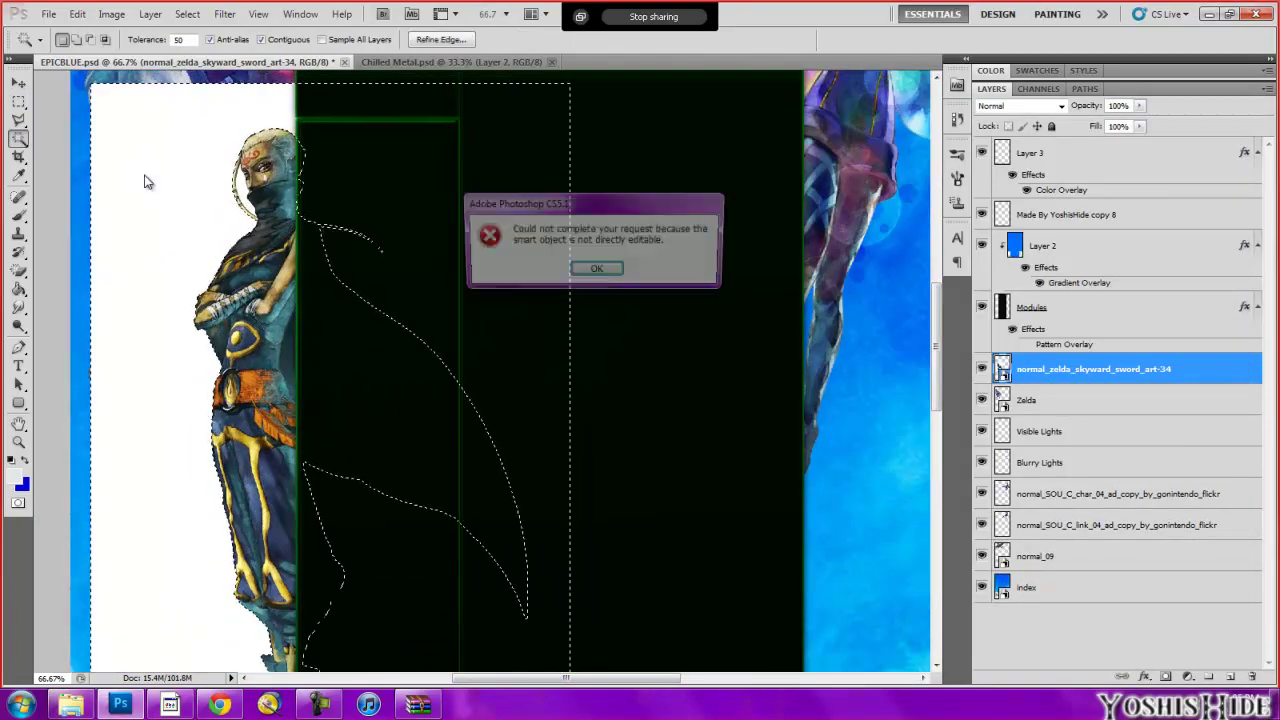
pyautogui.press('Return')
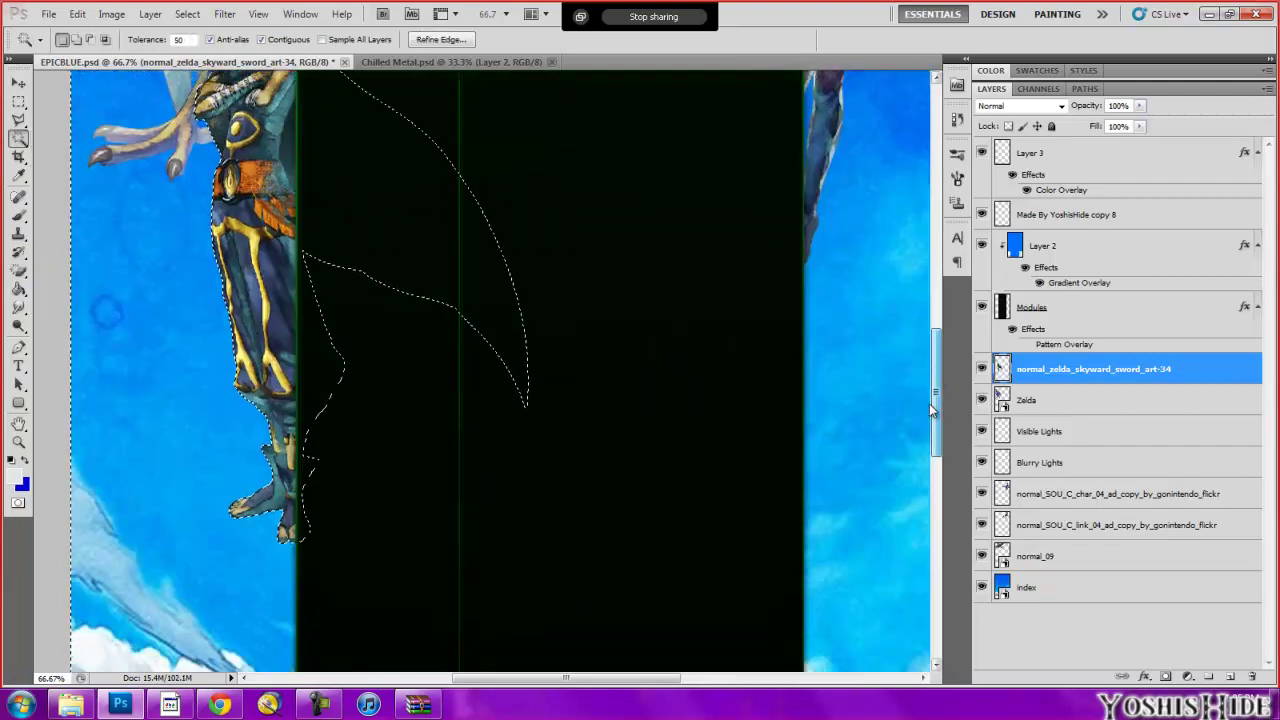
pyautogui.hotkey('ctrl', '-')
pyautogui.hotkey('ctrl', '-')
# Step: Zoom out to the whole banner and pick the Ghirahim image from the folder
pyautogui.press('m')
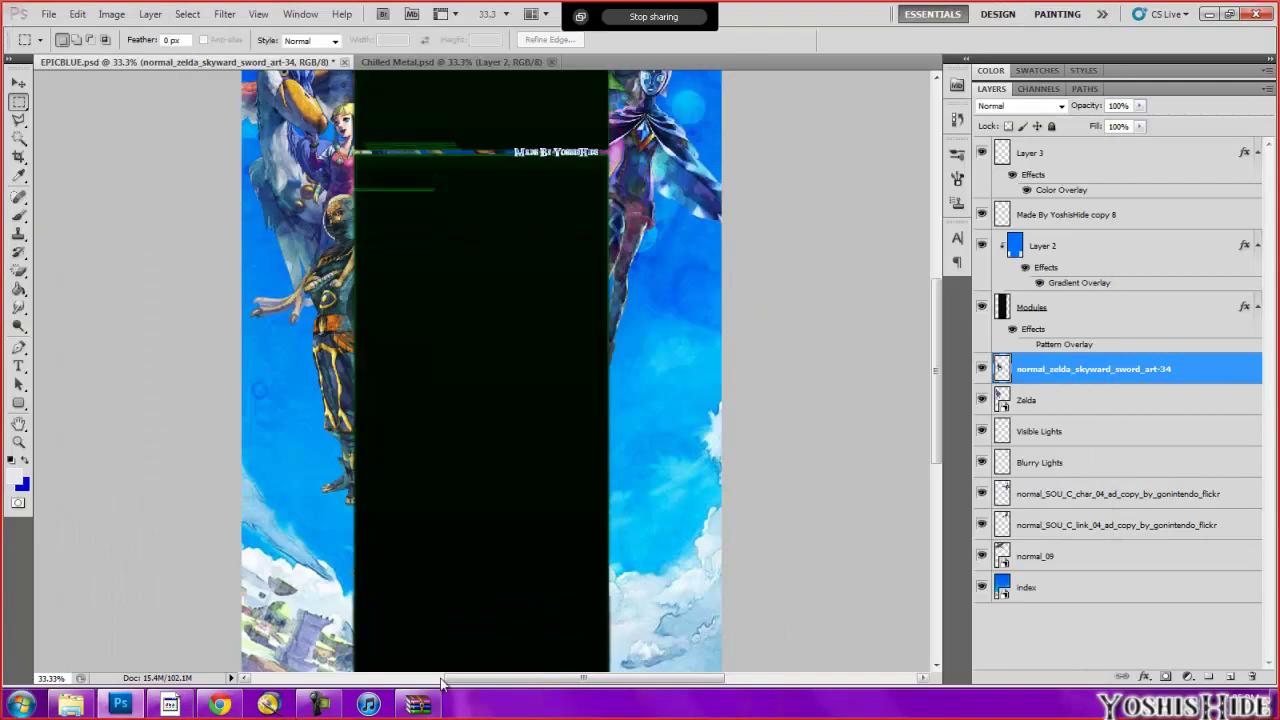
pyautogui.hotkey('alt', 'Tab')
pyautogui.click(1090, 215)
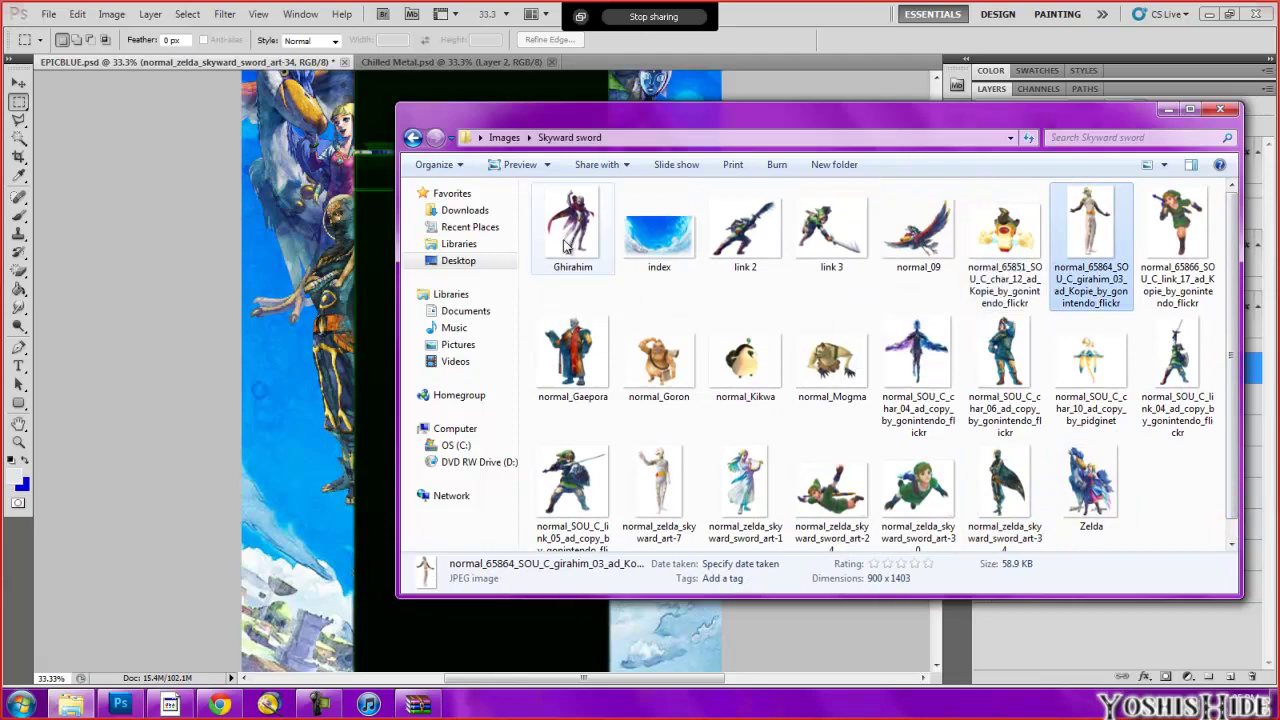
# Step: After Ghirahim fails to place, open Lord Ghirahim in Zelda Dungeon's Skyward Sword Characters gallery
pyautogui.moveTo(565, 245); pyautogui.dragTo(600, 300)
pyautogui.click(609, 277)
pyautogui.click(219, 705)
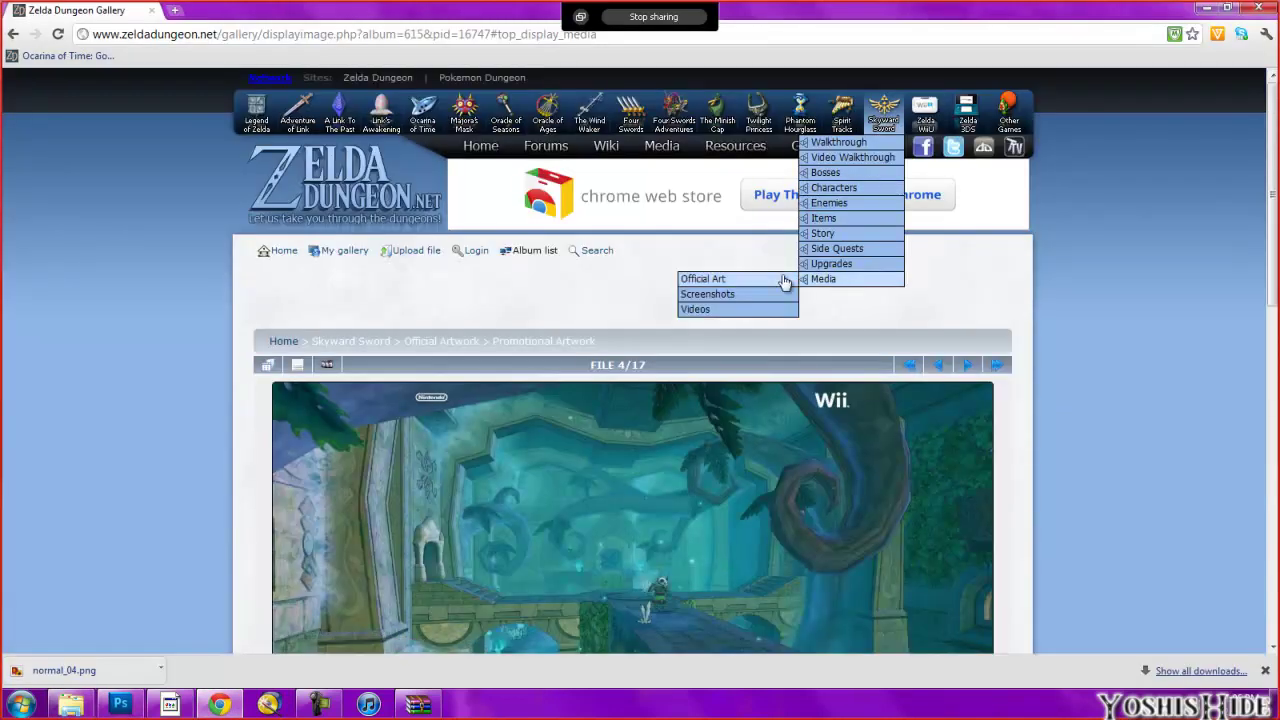
pyautogui.click(785, 280)
pyautogui.click(294, 420)
pyautogui.scroll(-5, 492, 193)
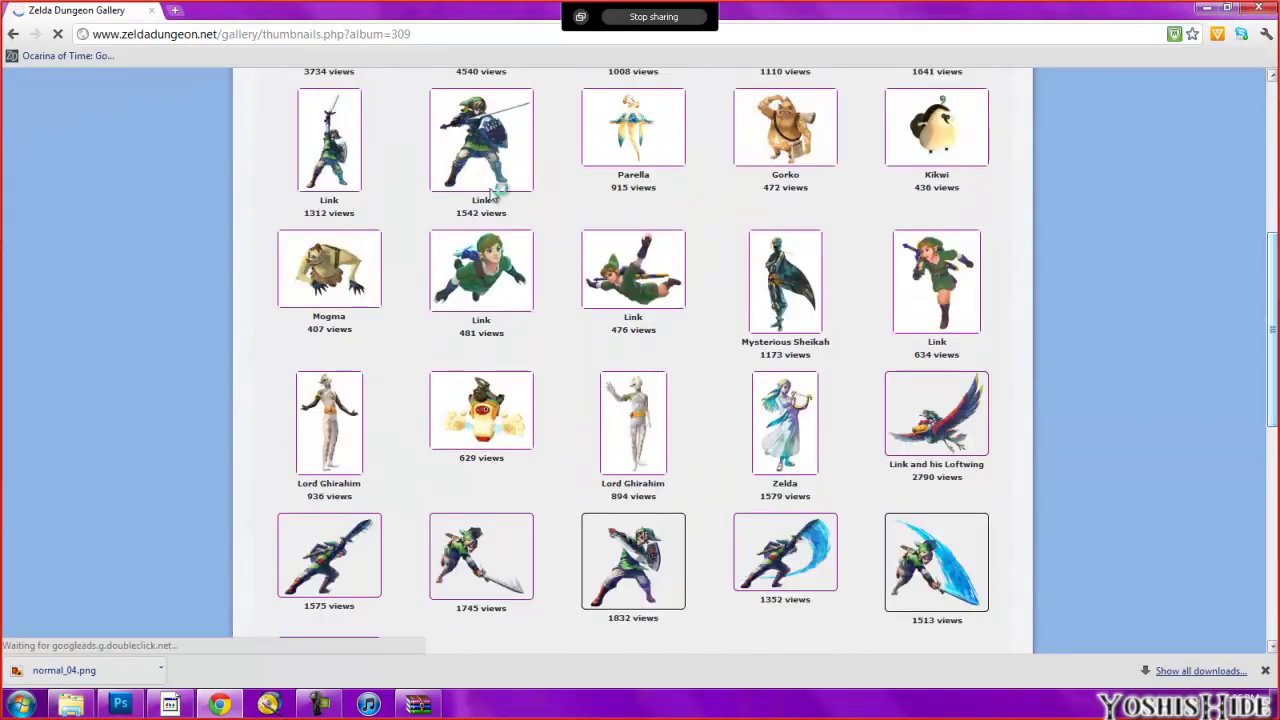
pyautogui.scroll(10, 492, 193)
pyautogui.click(323, 460)
# Step: Save the Lord Ghirahim artwork, view it full-size, and copy the image
pyautogui.rightClick(800, 535)
pyautogui.click(857, 572)
pyautogui.press('Return')
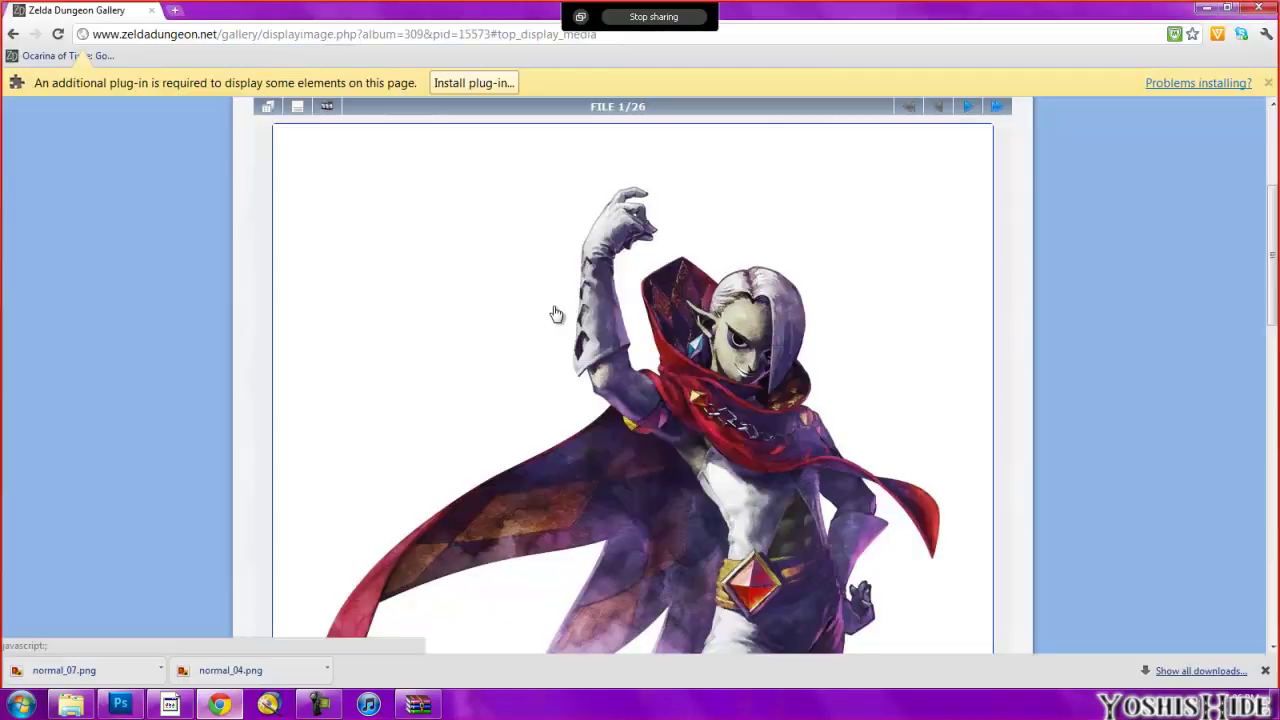
pyautogui.click(554, 311)
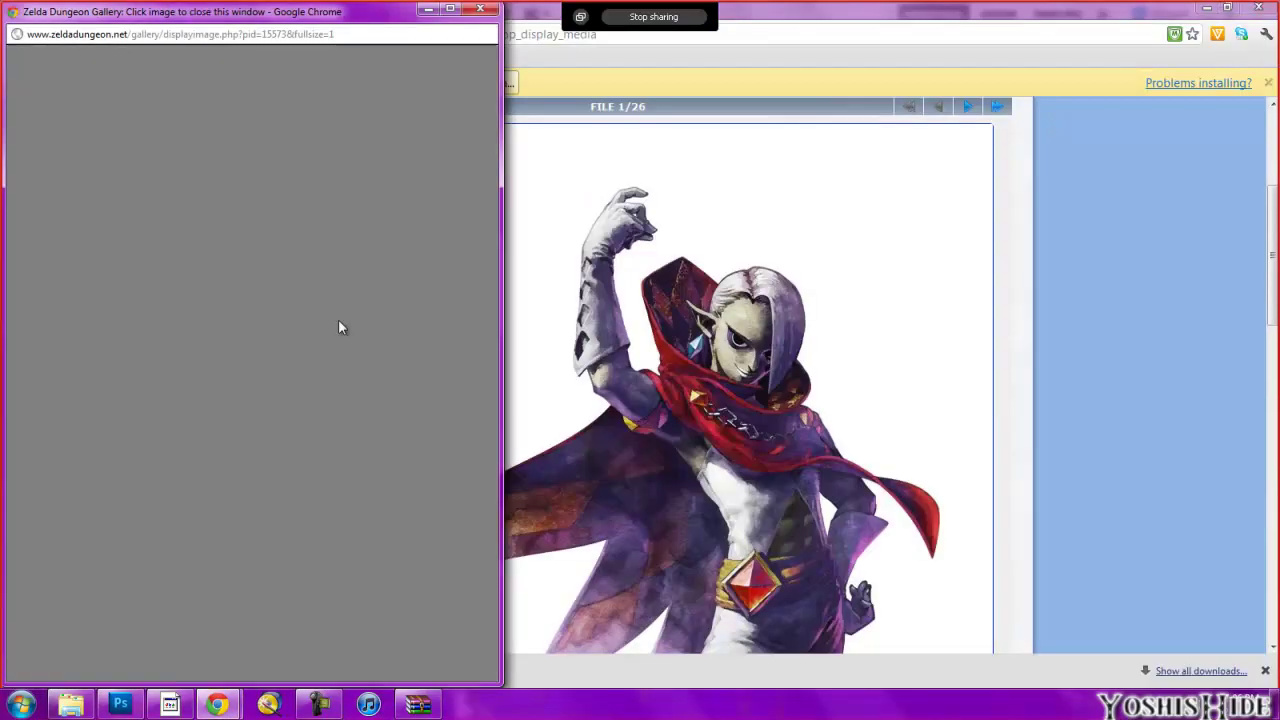
pyautogui.rightClick(350, 328)
pyautogui.click(362, 331)
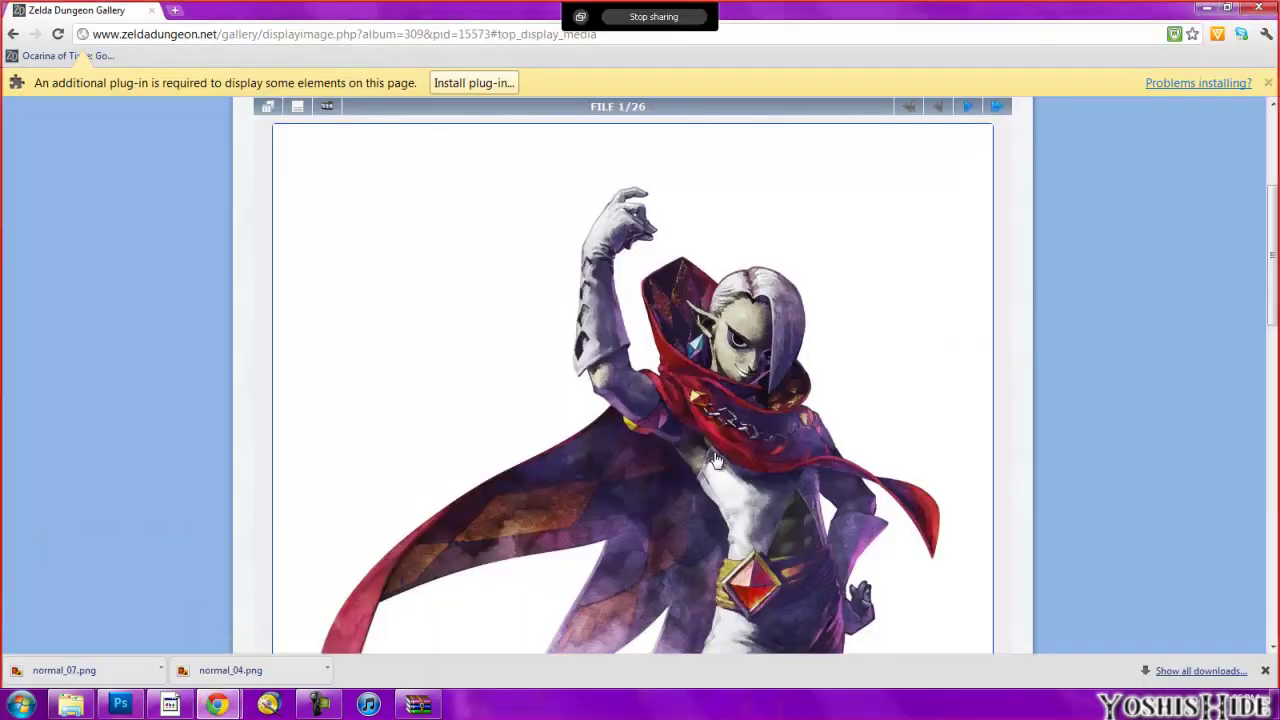
# Step: Paste the Ghirahim render as Layer 4 and delete its white background
pyautogui.click(120, 705)
pyautogui.hotkey('ctrl', 'v')
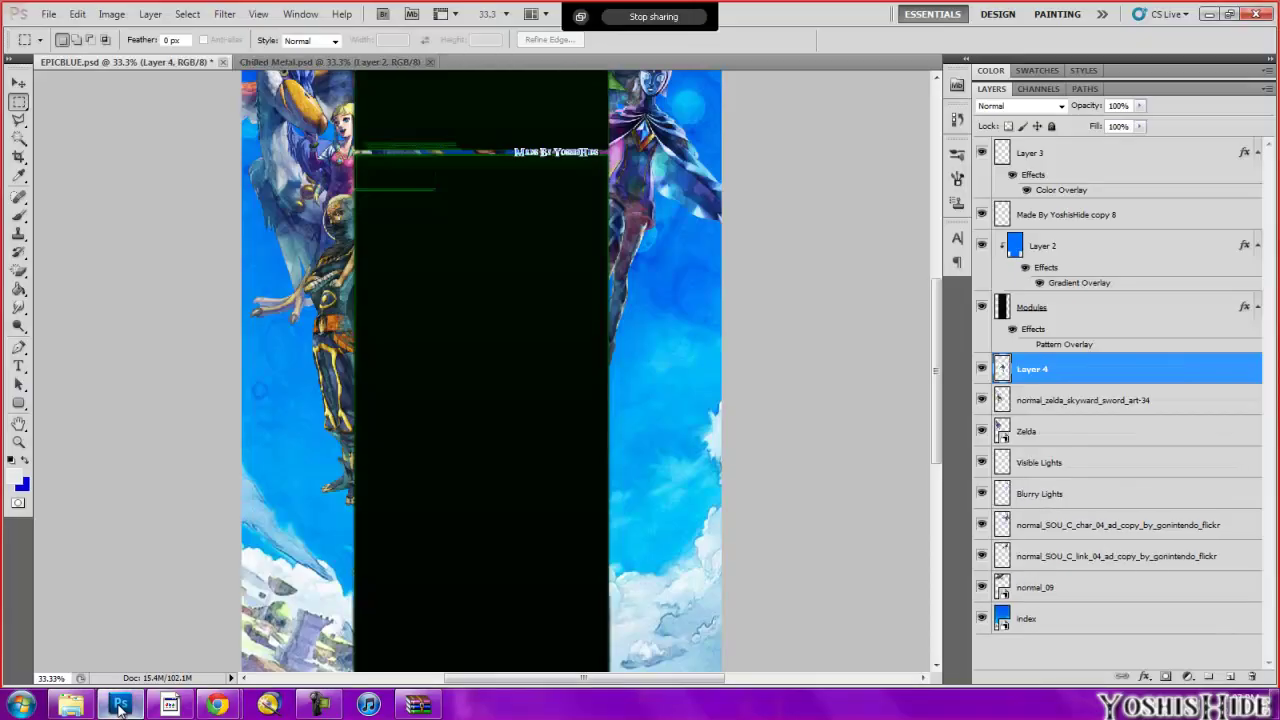
pyautogui.hotkey('ctrl', '1')
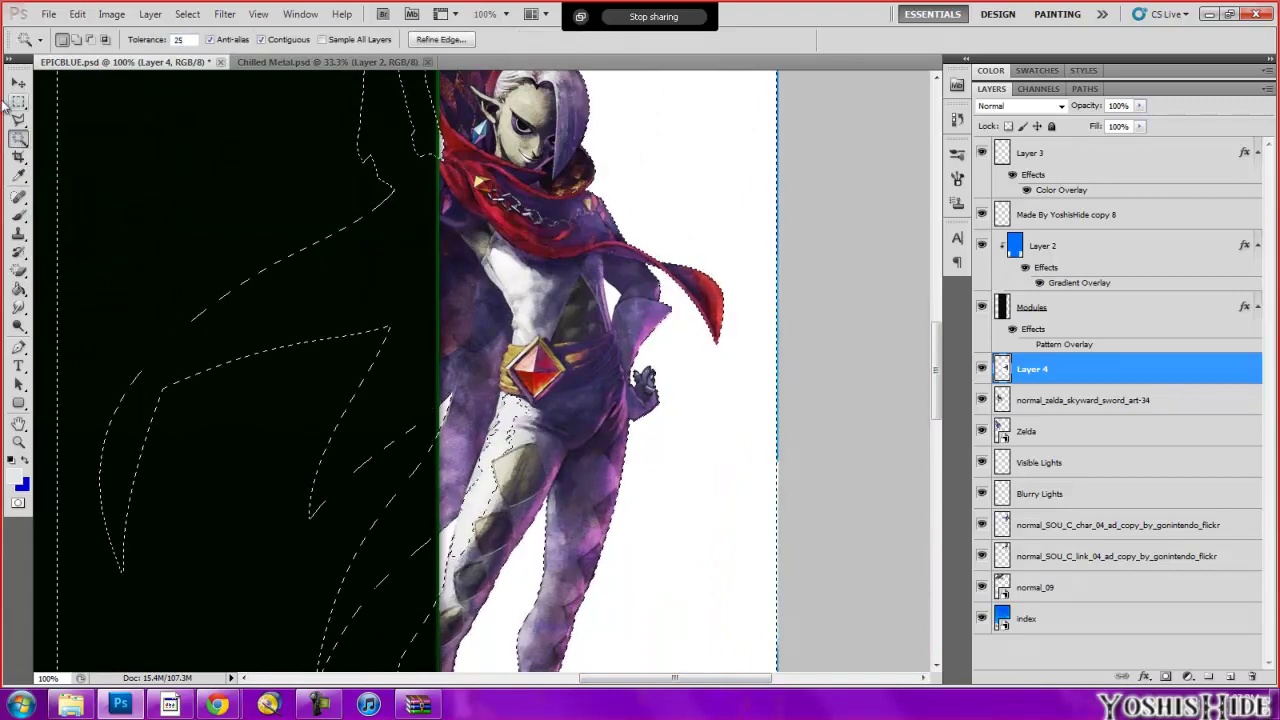
pyautogui.press('Delete')
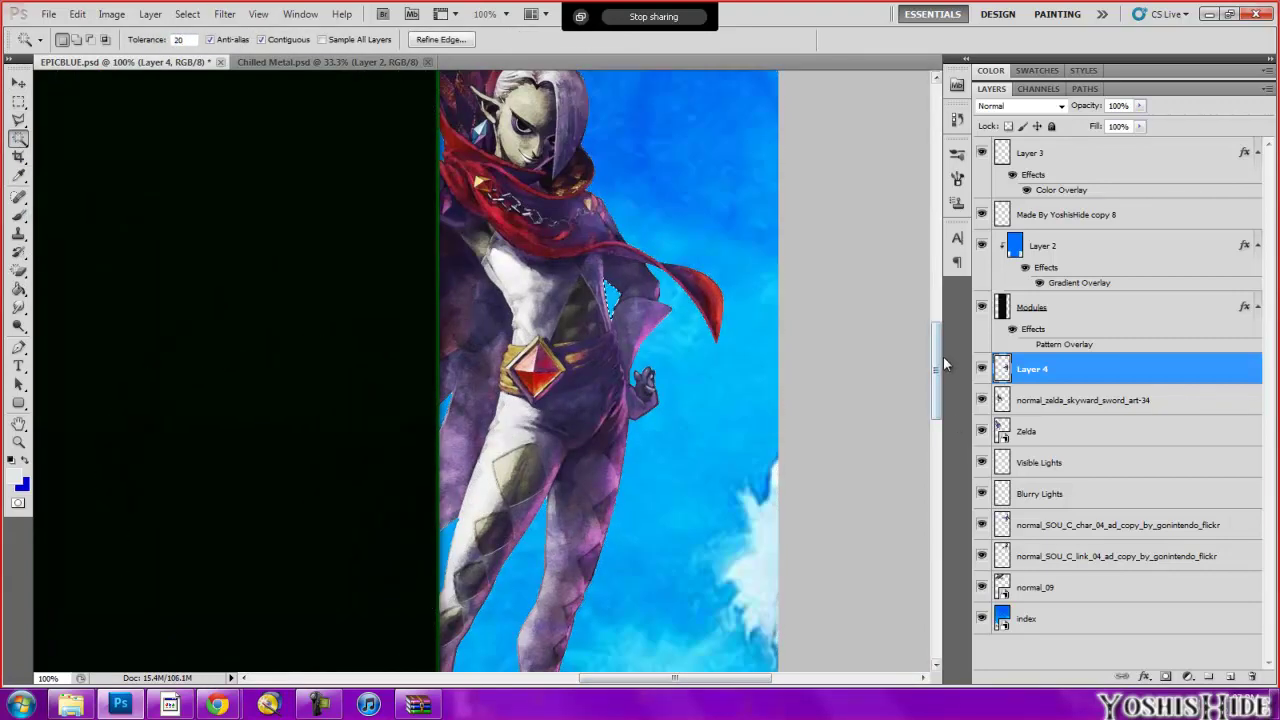
pyautogui.moveTo(943, 365); pyautogui.dragTo(947, 314)
pyautogui.scroll(-5, 947, 314)
# Step: Scale the Ghirahim figure down at the lower right of the canvas
pyautogui.hotkey('ctrl', '0')
pyautogui.hotkey('ctrl', 't')
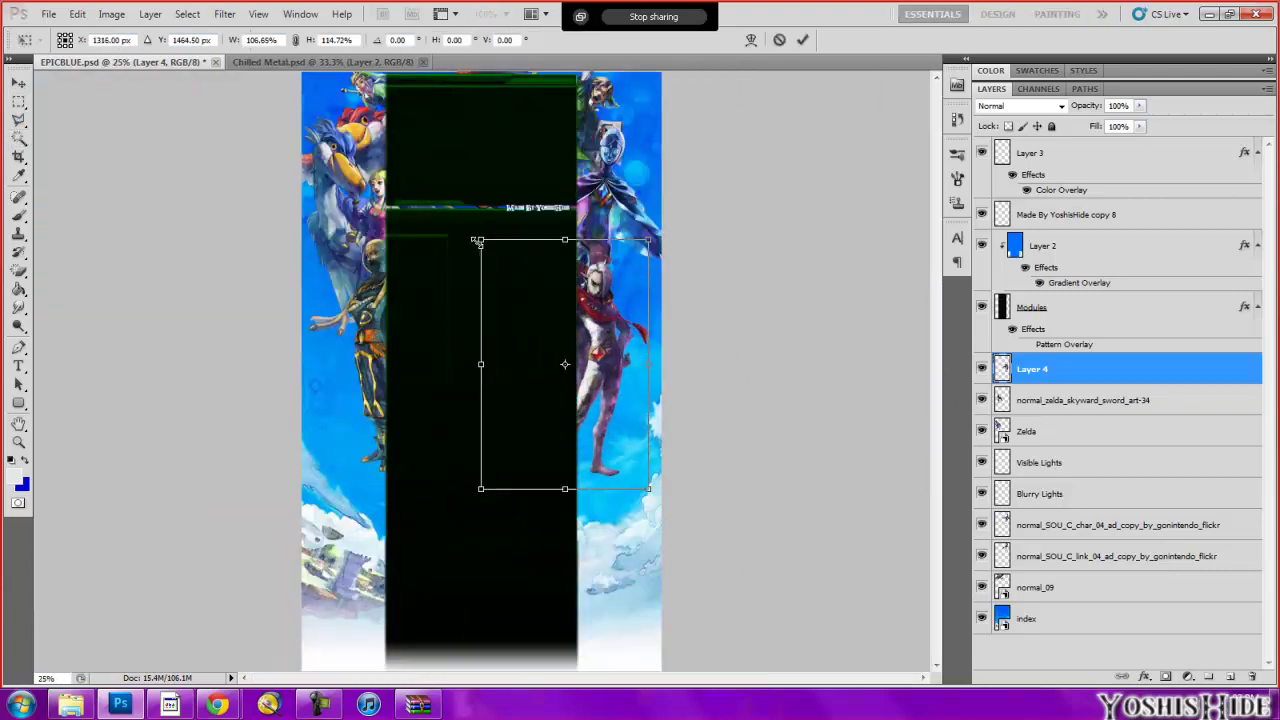
pyautogui.press('Return')
# Step: Move Layer 4 below the Blurry Lights layer in the stack
pyautogui.press('m')
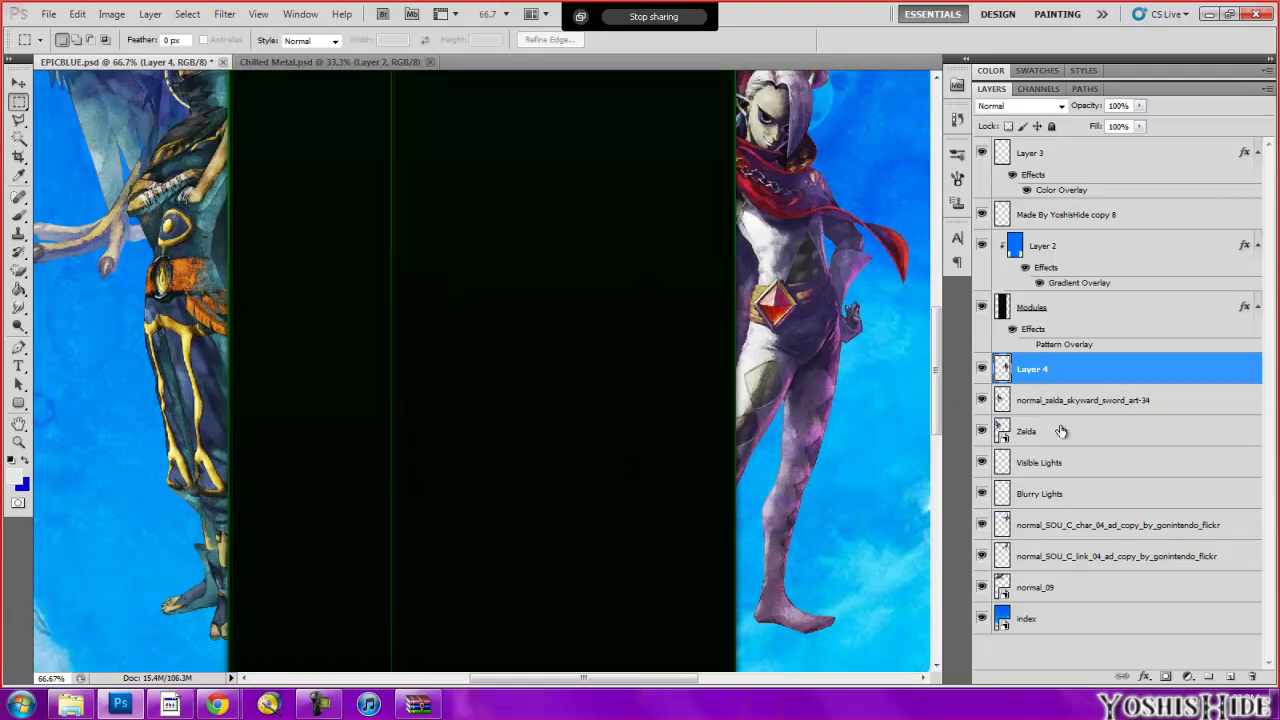
pyautogui.keyDown('shift'); pyautogui.click(1061, 431); pyautogui.keyUp('shift')
pyautogui.moveTo(1061, 431); pyautogui.dragTo(1114, 600)
pyautogui.moveTo(1110, 524); pyautogui.dragTo(1092, 428)
pyautogui.moveTo(1080, 555); pyautogui.dragTo(1054, 462)
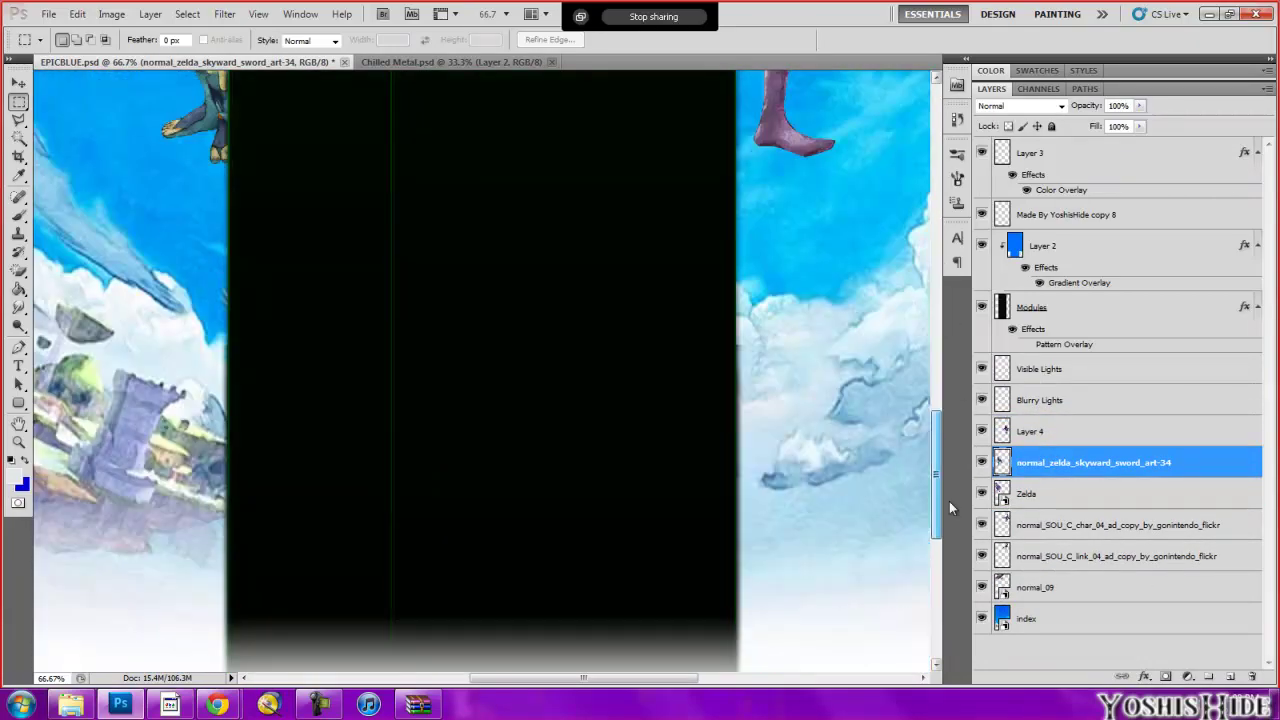
# Step: Place a trial girahim_03 render, move it up-left, then remove it
pyautogui.click(62, 706)
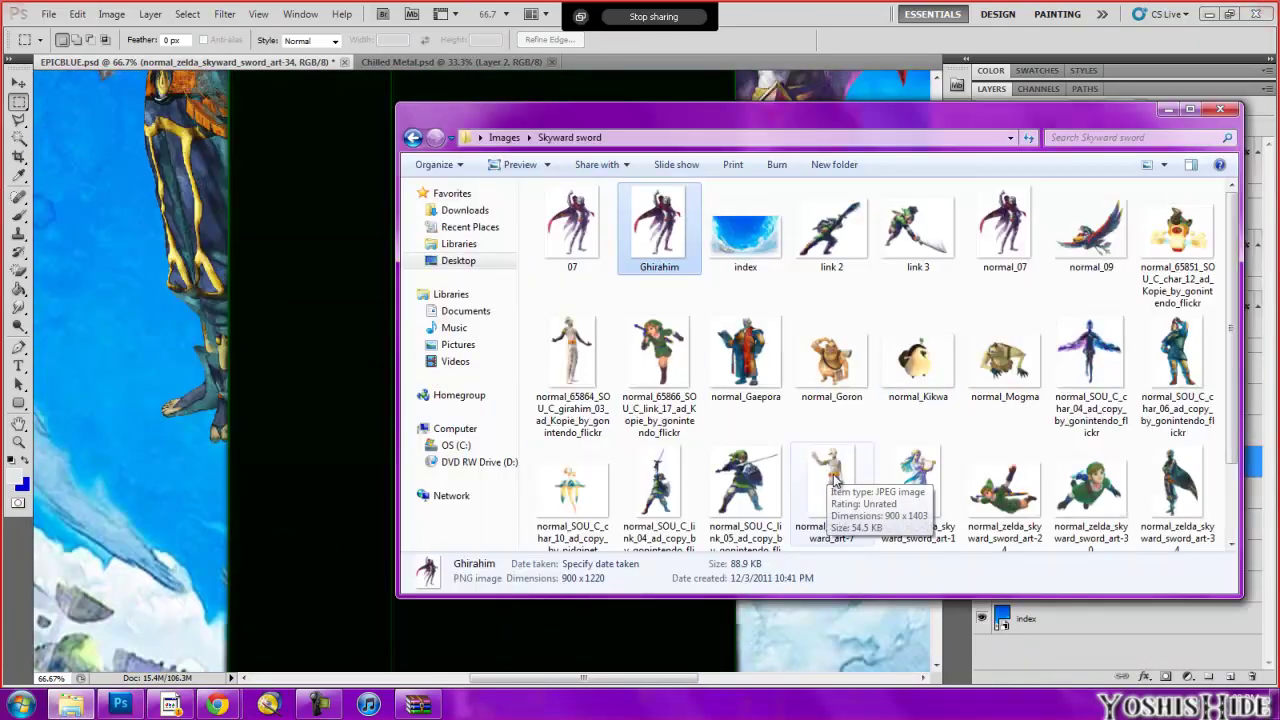
pyautogui.moveTo(835, 481); pyautogui.dragTo(666, 483)
pyautogui.press('Return')
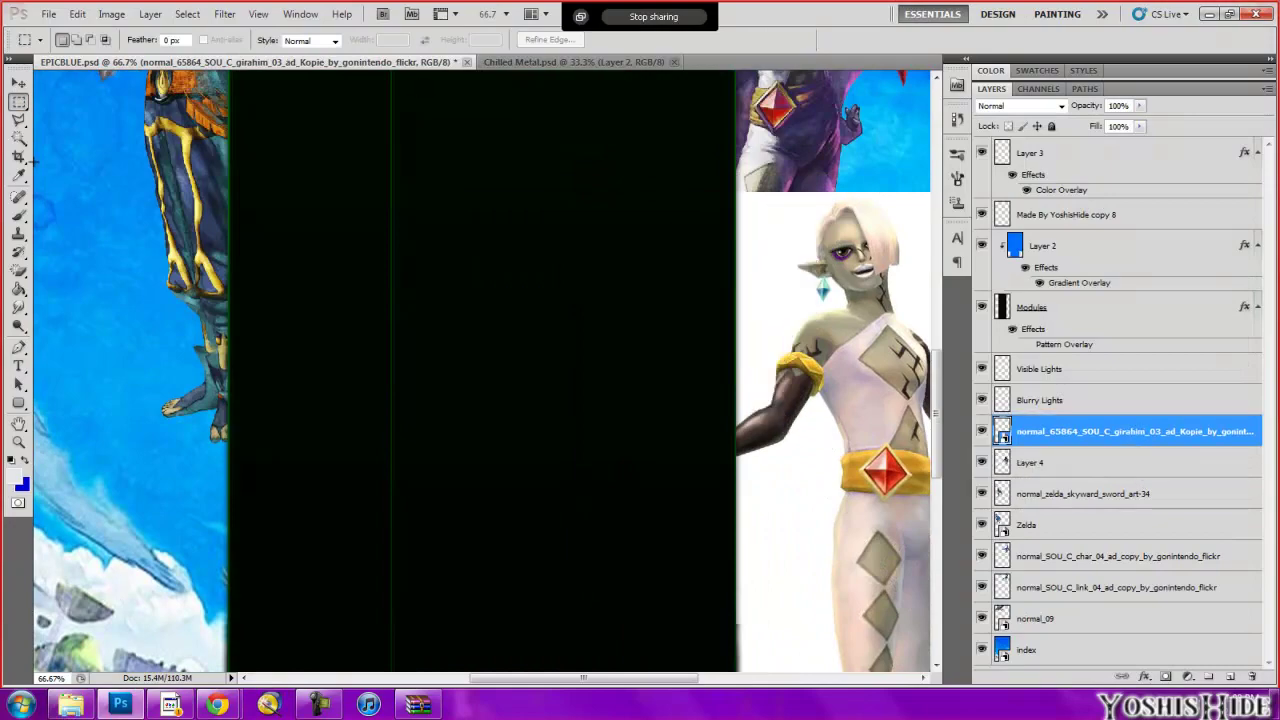
pyautogui.press('v')
pyautogui.moveTo(919, 428)
pyautogui.mouseDown()
pyautogui.moveTo(829, 378)
pyautogui.moveTo(816, 411)
pyautogui.mouseUp()
pyautogui.hotkey('ctrl', '0')
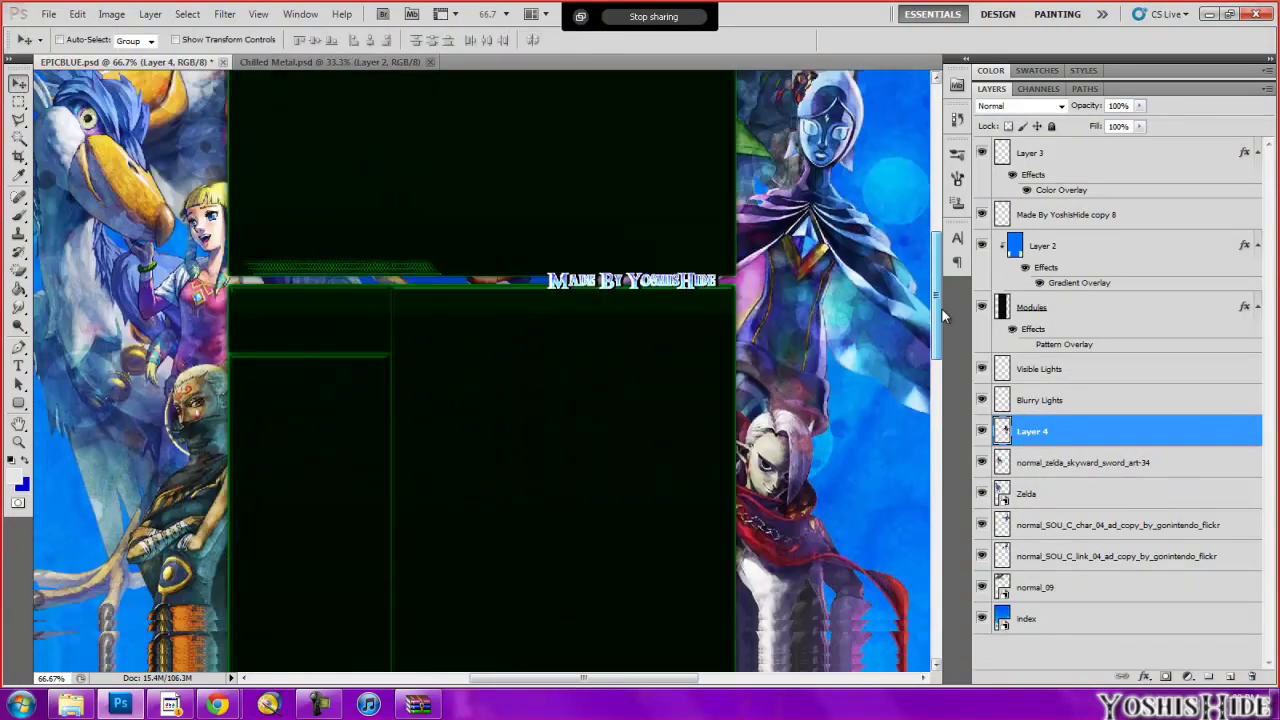
# Step: Return to the Photoshop canvas, view it at 100%, then zoom back out
pyautogui.click(172, 706)
pyautogui.moveTo(1230, 405)
pyautogui.mouseDown()
pyautogui.moveTo(1247, 543)
pyautogui.moveTo(1245, 358)
pyautogui.mouseUp()
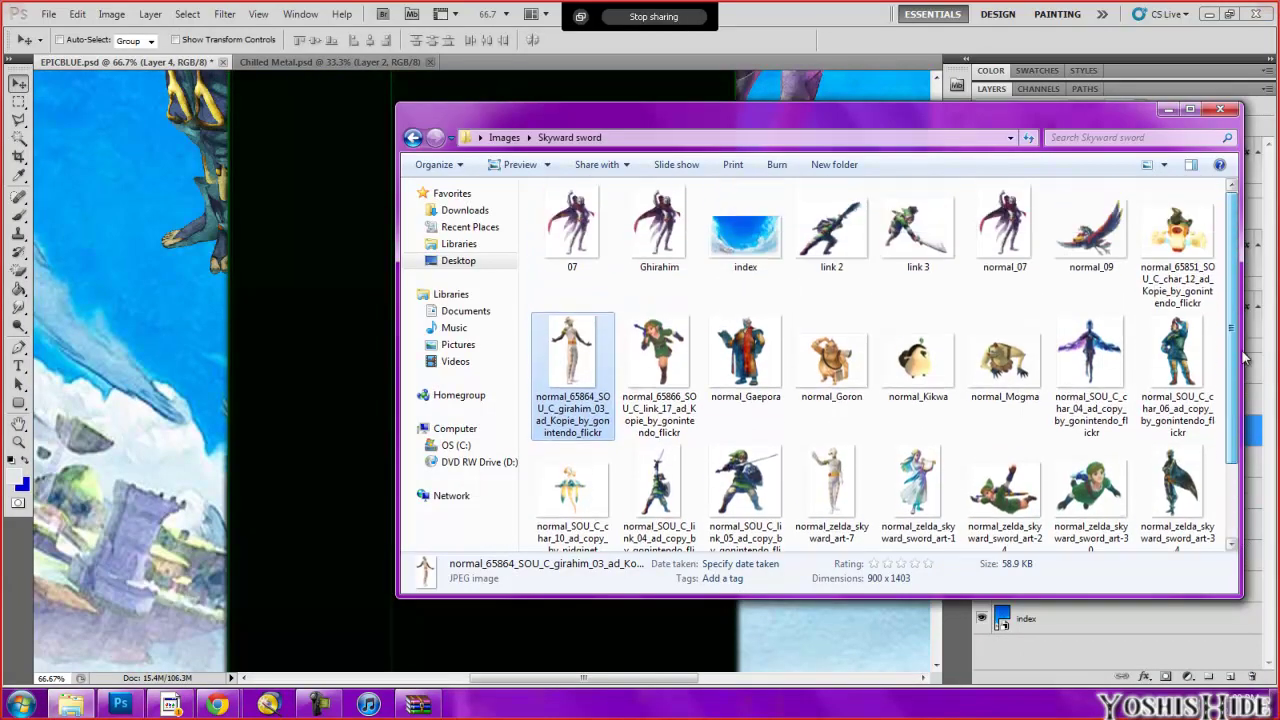
pyautogui.click(855, 74)
pyautogui.scroll(-3, 480, 370)
pyautogui.hotkey('ctrl', 'alt', '0')
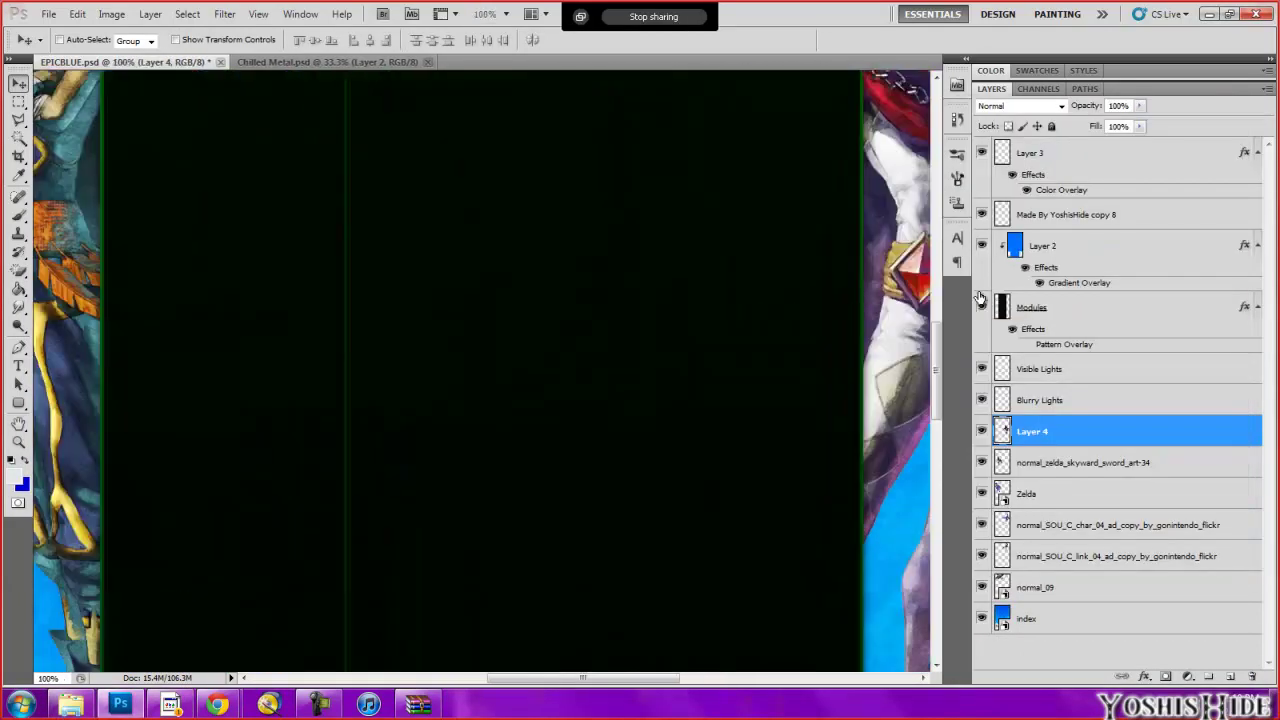
pyautogui.hotkey('ctrl', '0')
# Step: Search Google for 'Skyward Sword Logo' in a new browser tab
pyautogui.click(218, 705)
pyautogui.hotkey('ctrl', 't')
pyautogui.write('google.com')
pyautogui.press('Return')
pyautogui.write('S')
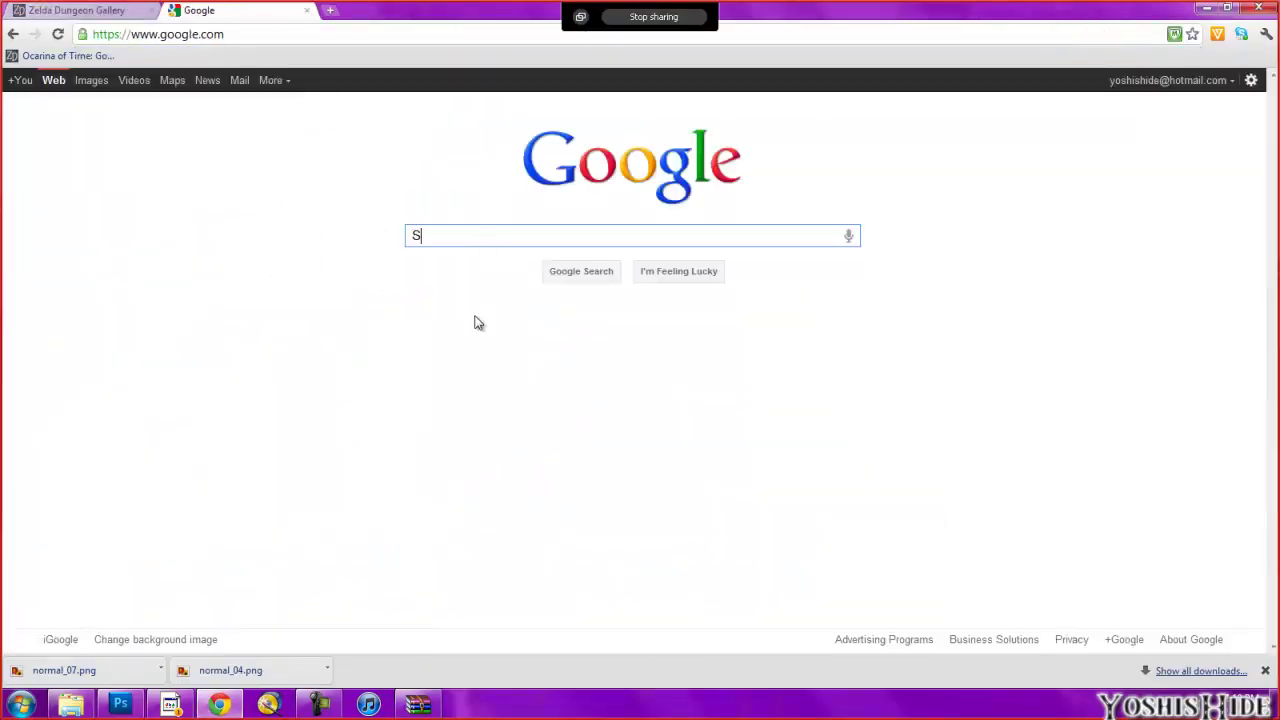
pyautogui.write('kyward Sword Logo')
pyautogui.press('Return')
# Step: Refine to 'Skyward Sword Logo .png' image results and save a logo PNG
pyautogui.click(229, 270)
pyautogui.hotkey('alt', 'Left')
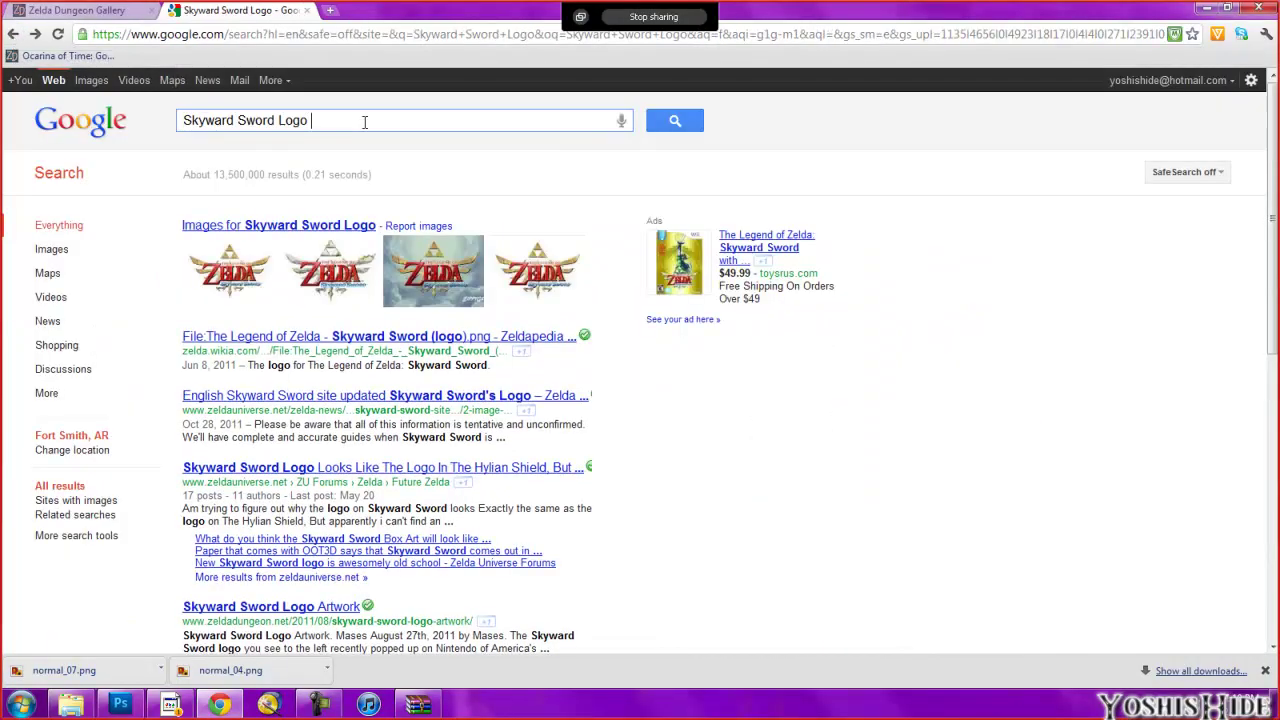
pyautogui.write('.png')
pyautogui.click(91, 80)
pyautogui.click(487, 331)
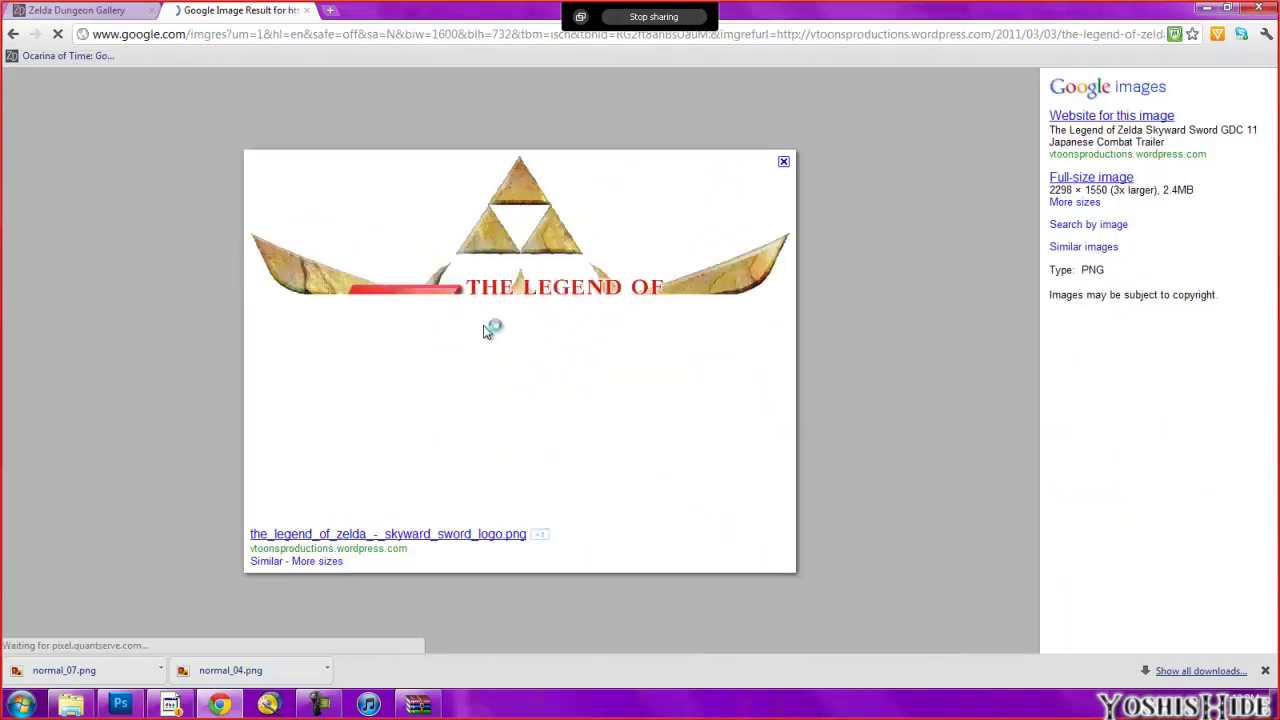
pyautogui.rightClick(487, 331)
pyautogui.click(509, 349)
pyautogui.press('Return')
# Step: Find the logo file via Windows search ('the lege') and place it into the design
pyautogui.hotkey('alt', 'Tab')
pyautogui.press('super')
pyautogui.write('the lege')
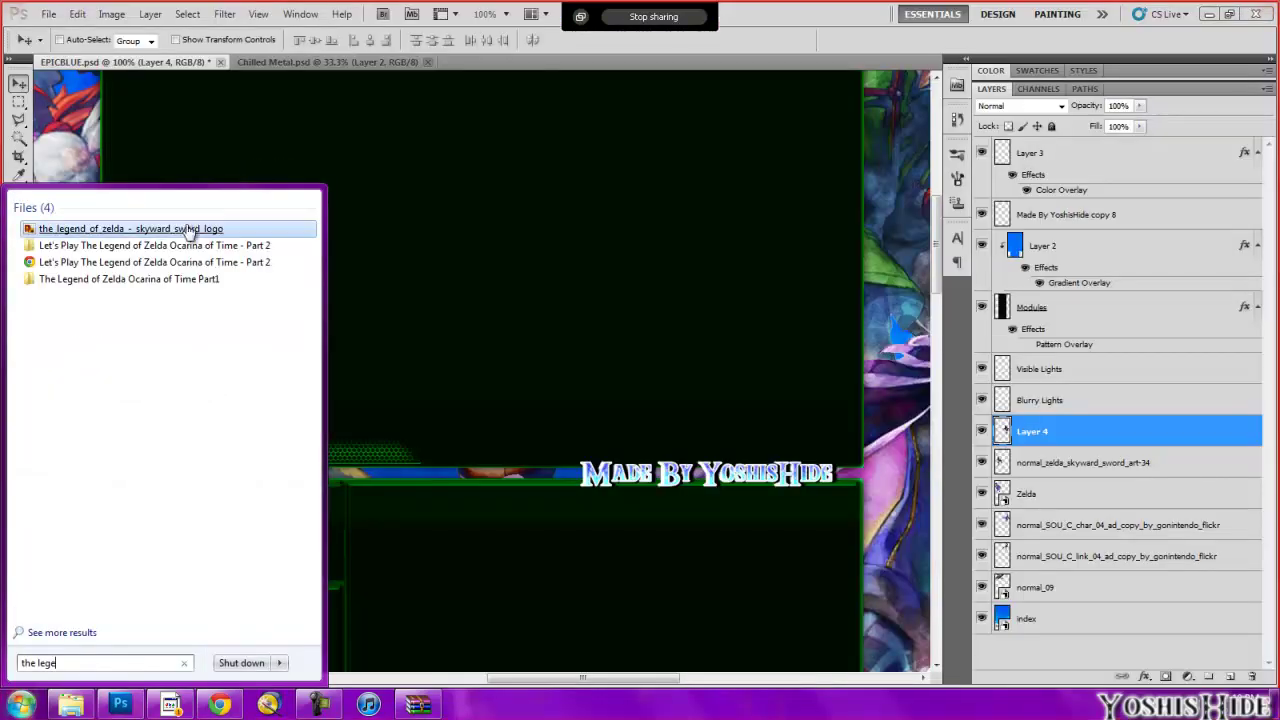
pyautogui.moveTo(190, 229); pyautogui.dragTo(617, 354)
pyautogui.press('m')
pyautogui.press('Return')
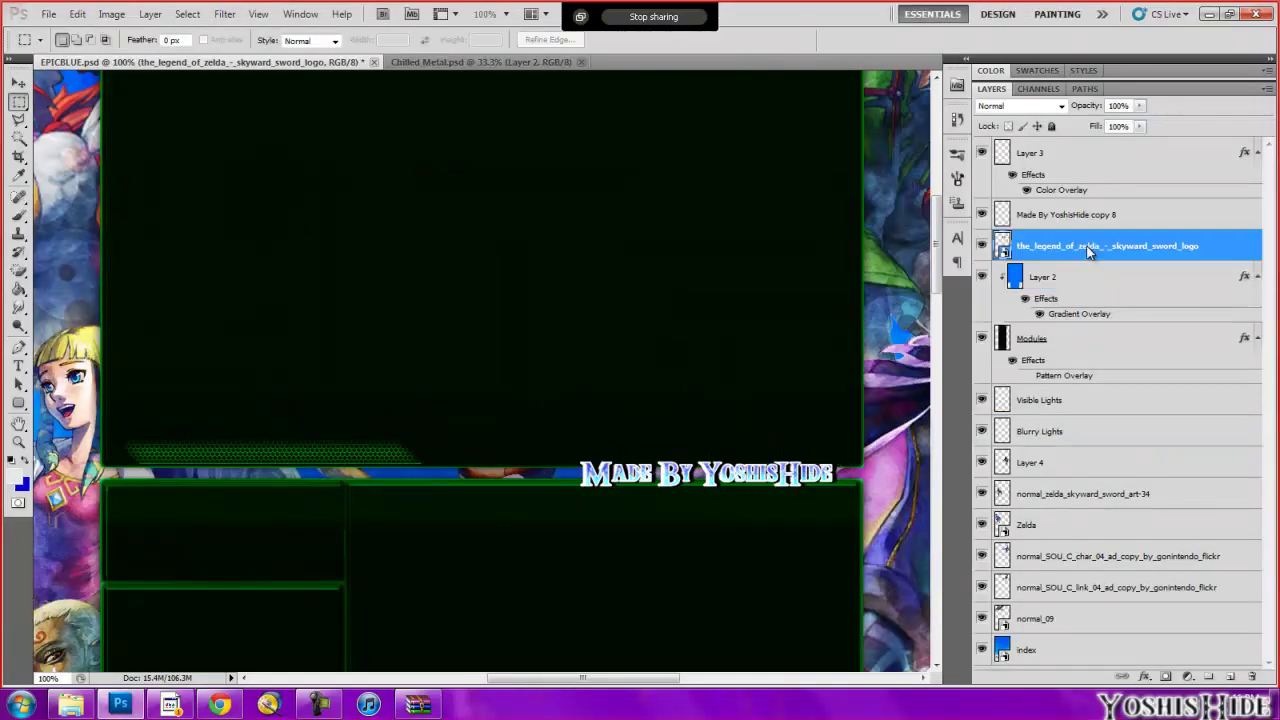
# Step: Set the logo layer to Overlay with lowered opacity and resize it
pyautogui.moveTo(1141, 125); pyautogui.dragTo(1078, 125)
pyautogui.click(1020, 105)
pyautogui.click(1010, 316)
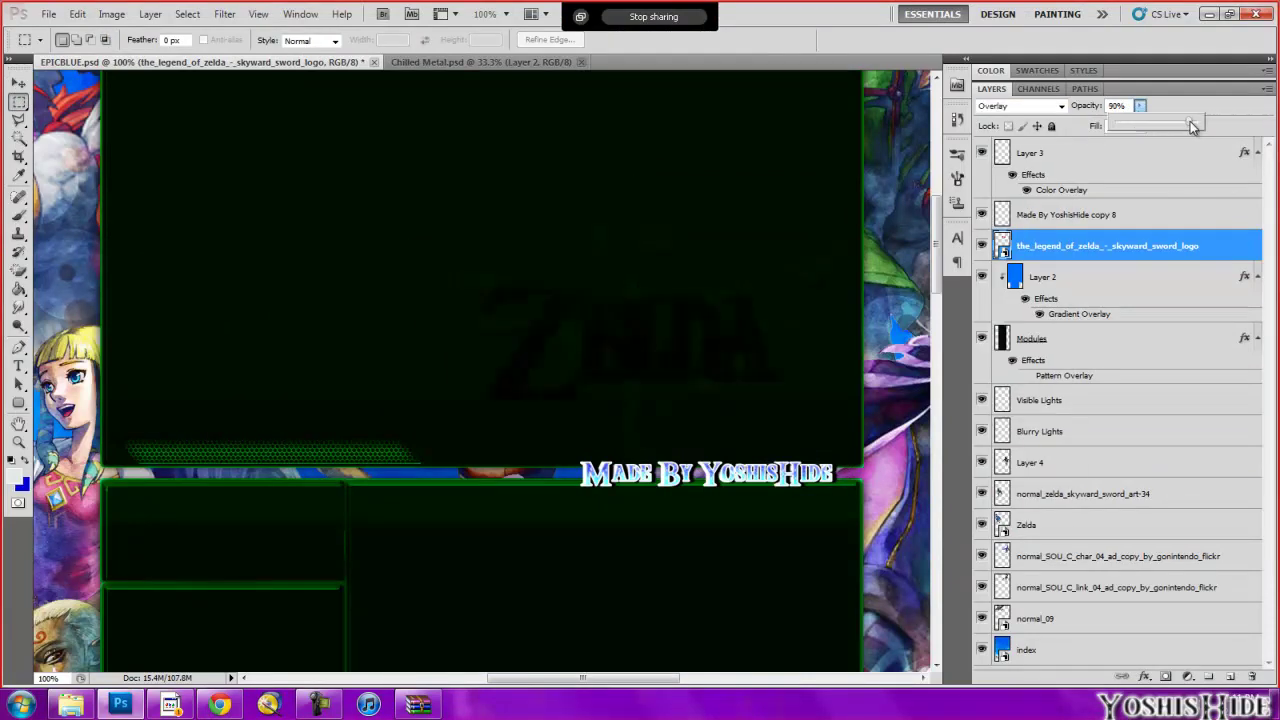
pyautogui.hotkey('ctrl', 't')
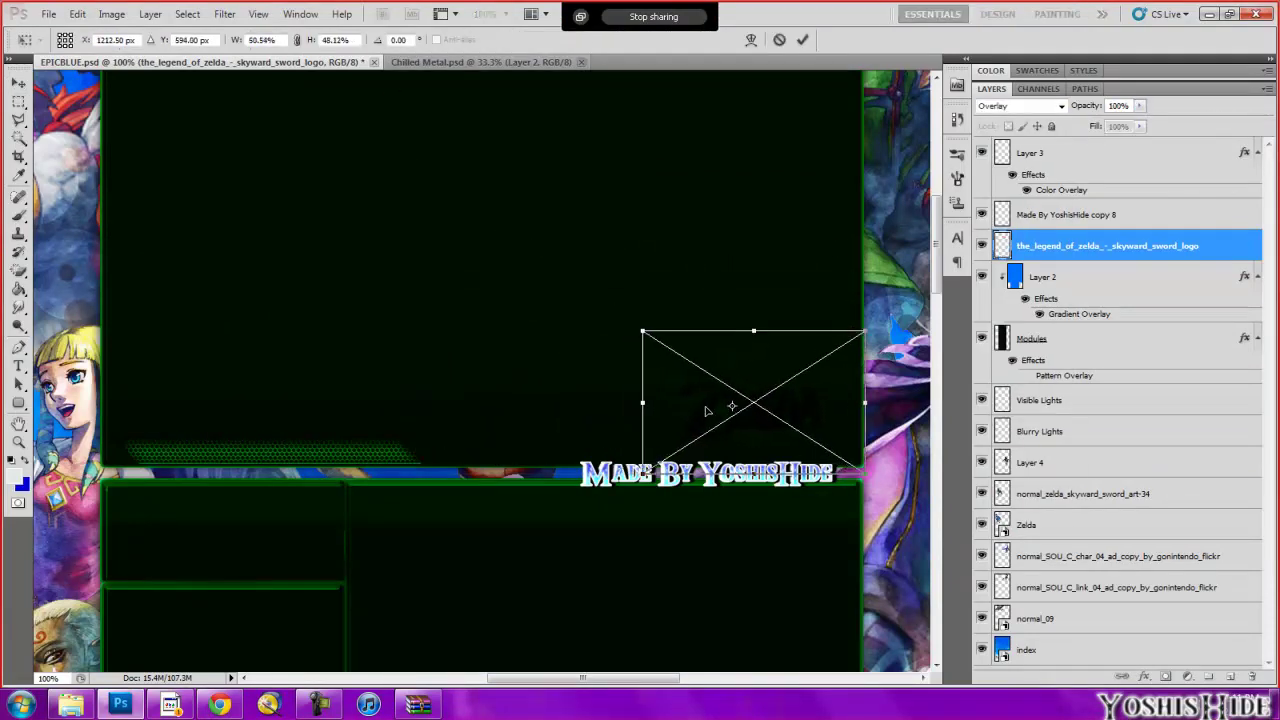
pyautogui.press('m')
pyautogui.click(571, 271)
# Step: Zoom out to 50% and adjust the Blurry Lights layer's opacity
pyautogui.hotkey('ctrl', '-')
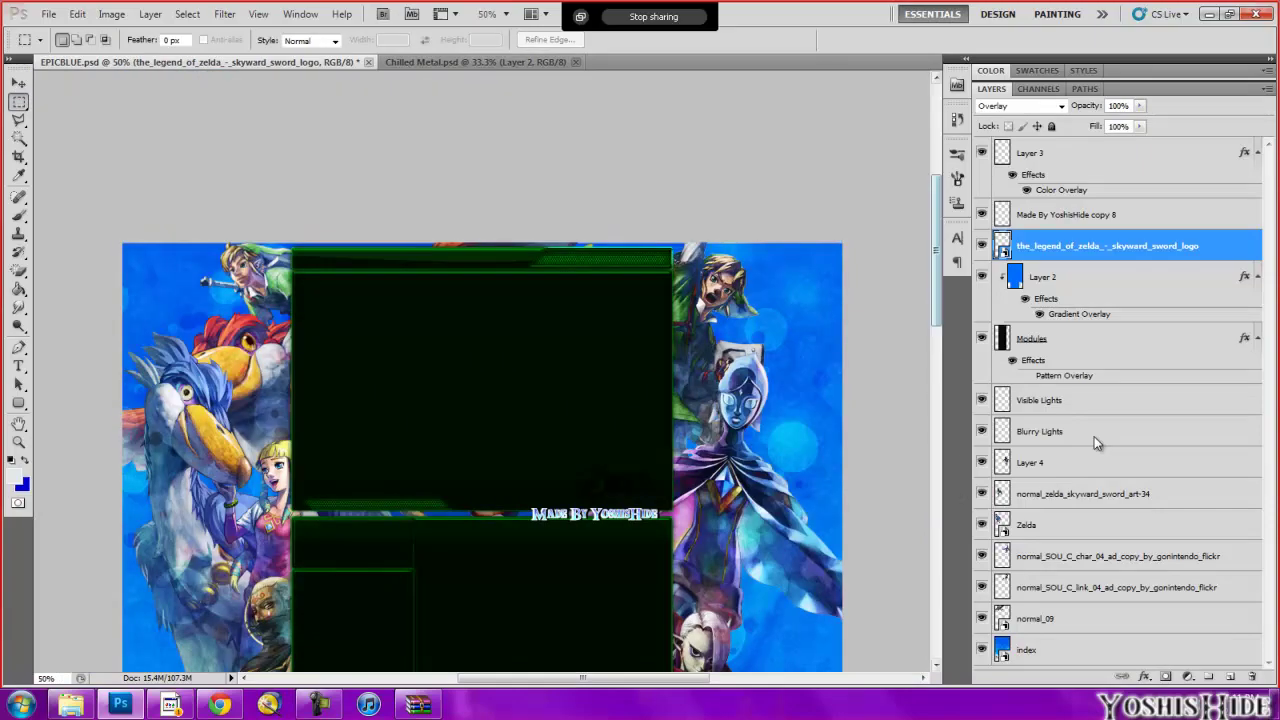
pyautogui.click(1040, 431)
pyautogui.click(1139, 105)
# Step: Zoom in on the finished background and view the 'Made By YoshisHide' top
pyautogui.moveTo(936, 250)
pyautogui.mouseDown()
pyautogui.moveTo(941, 355)
pyautogui.moveTo(918, 450)
pyautogui.moveTo(967, 343)
pyautogui.mouseUp()
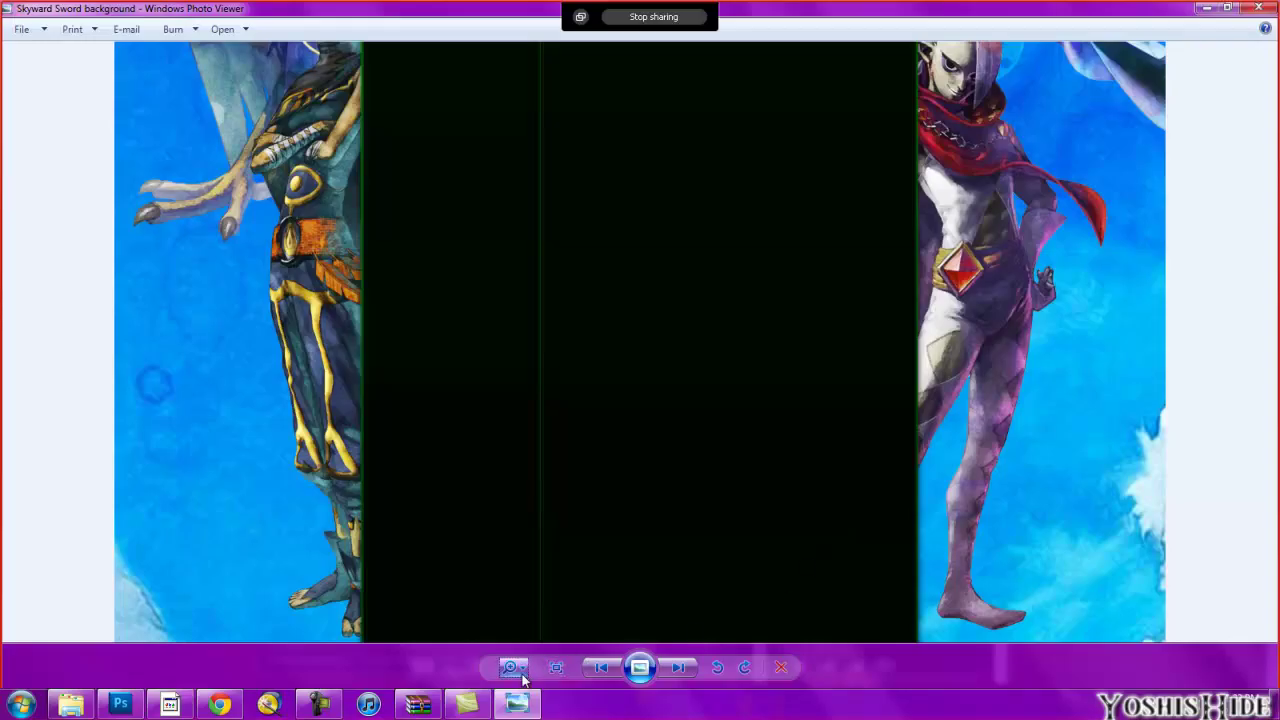
pyautogui.click(522, 678)
pyautogui.moveTo(522, 678); pyautogui.dragTo(524, 671)
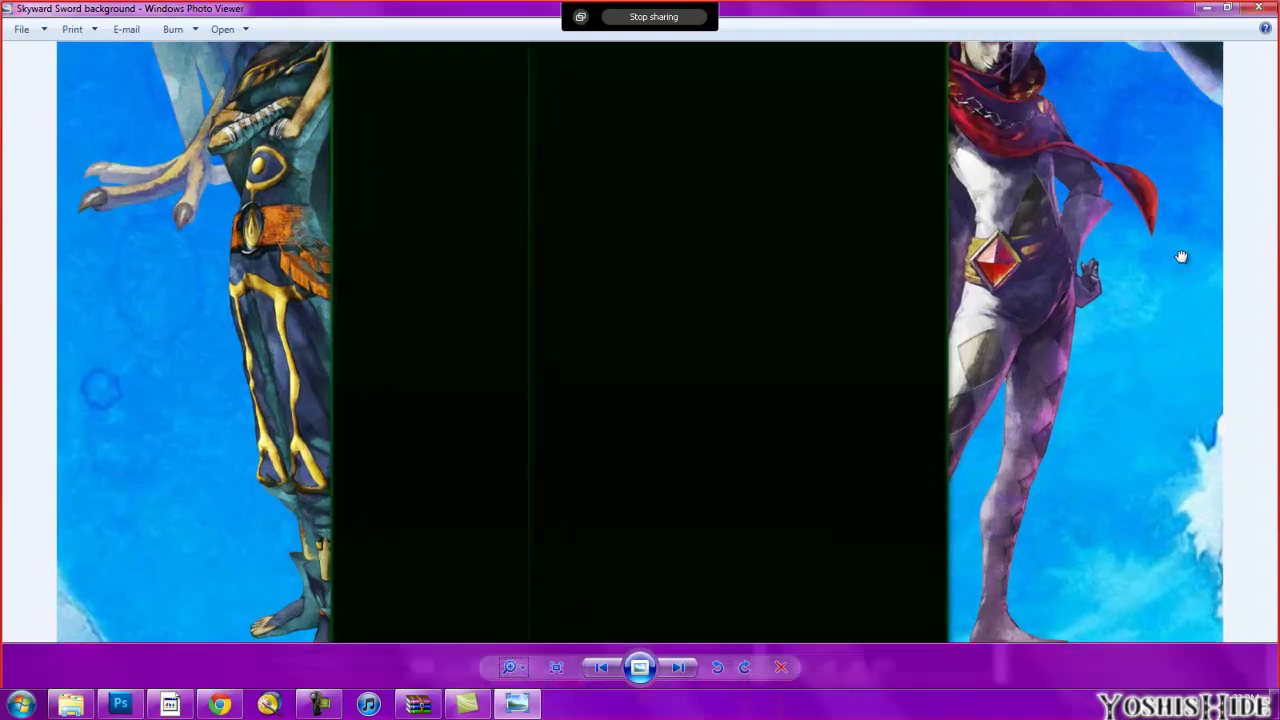
pyautogui.moveTo(1181, 257); pyautogui.dragTo(1183, 273)
pyautogui.moveTo(1183, 110); pyautogui.dragTo(1208, 423)
pyautogui.moveTo(1190, 175); pyautogui.dragTo(1203, 304)
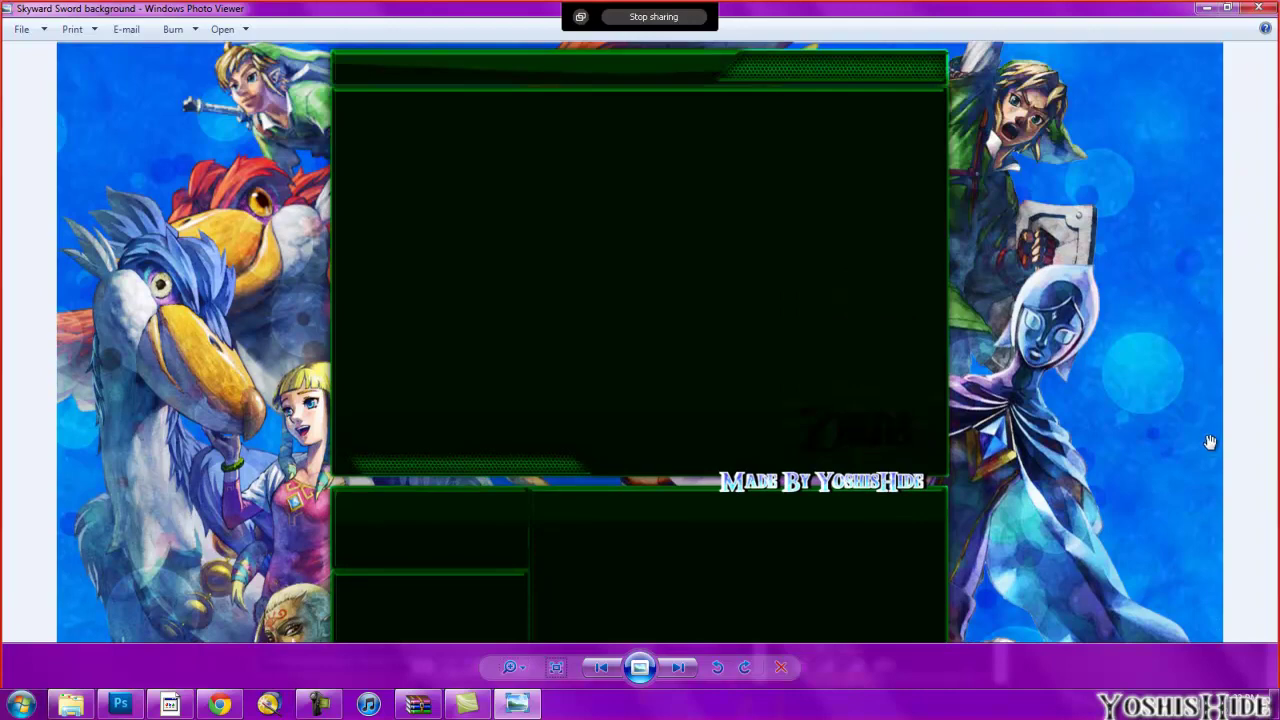
# Step: Pan down through the lower modules to Ghirahim and his feet on the right
pyautogui.moveTo(1210, 442); pyautogui.dragTo(1214, 345)
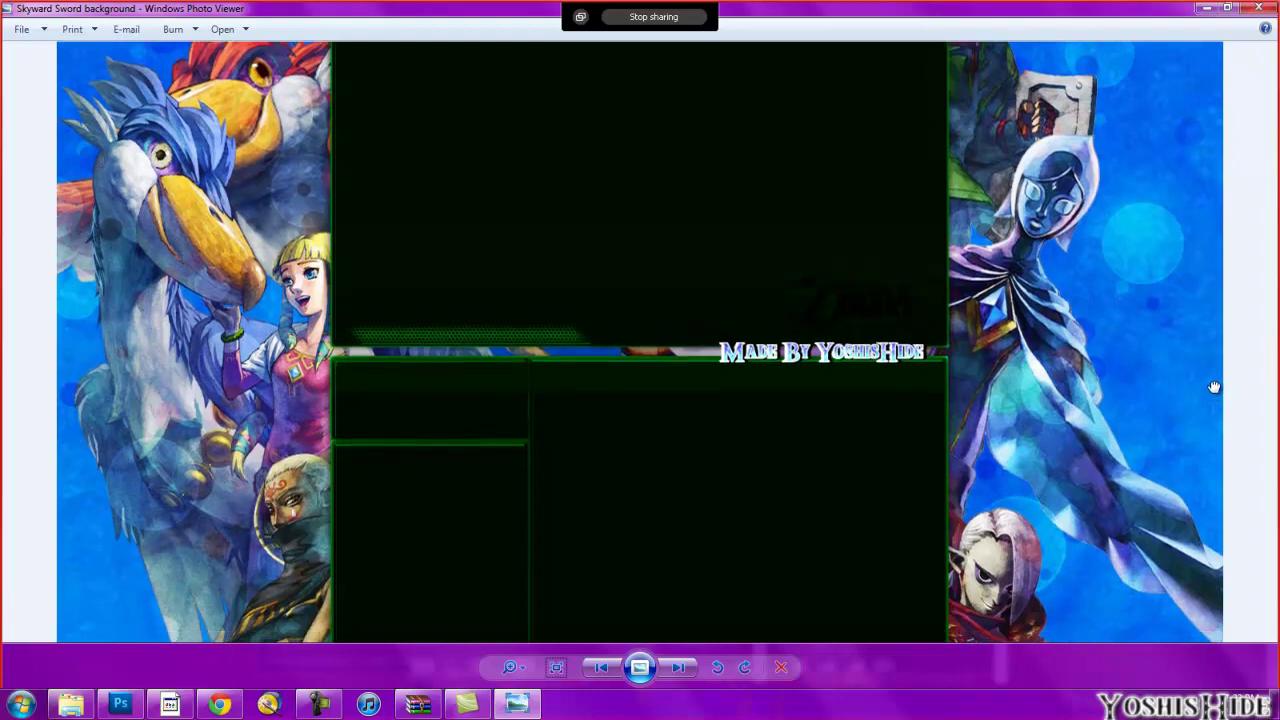
pyautogui.moveTo(1217, 395); pyautogui.dragTo(1213, 313)
pyautogui.moveTo(1203, 434)
pyautogui.mouseDown()
pyautogui.moveTo(1203, 371)
pyautogui.moveTo(1203, 416)
pyautogui.mouseUp()
pyautogui.moveTo(1194, 480); pyautogui.dragTo(1188, 340)
pyautogui.moveTo(1190, 408); pyautogui.dragTo(1190, 400)
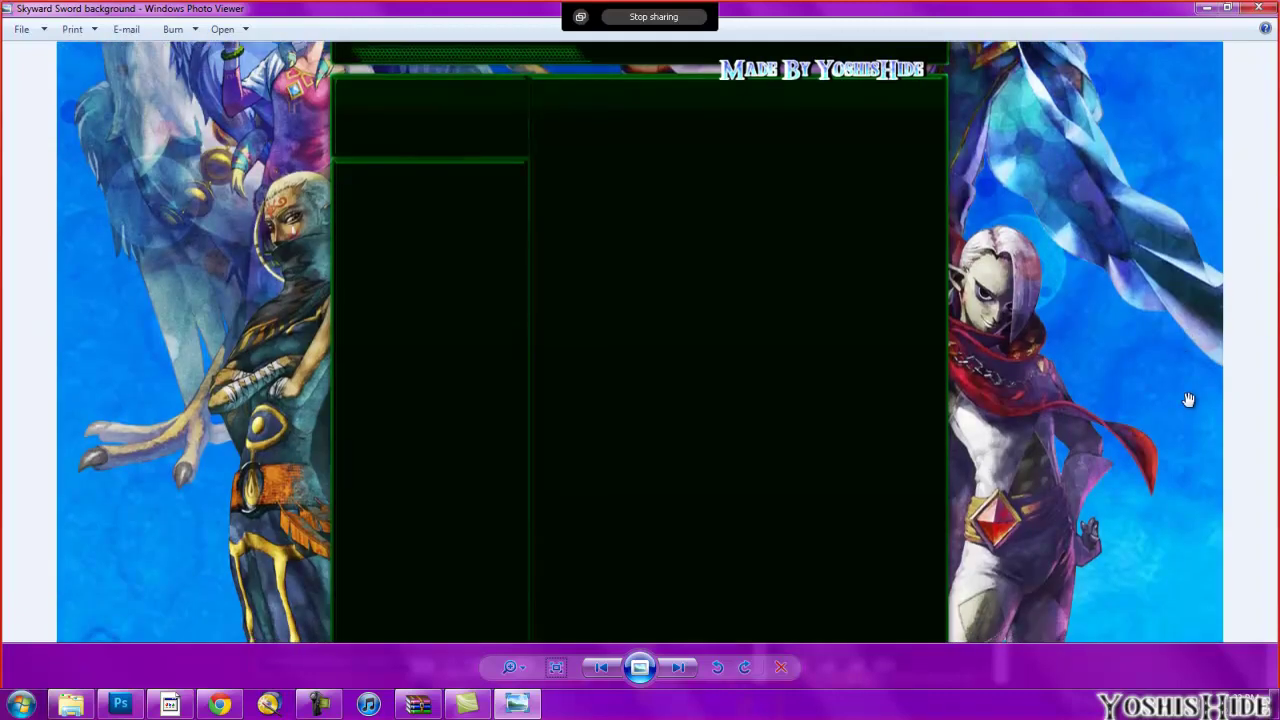
pyautogui.moveTo(1188, 477); pyautogui.dragTo(1174, 271)
pyautogui.moveTo(1191, 420); pyautogui.dragTo(1191, 380)
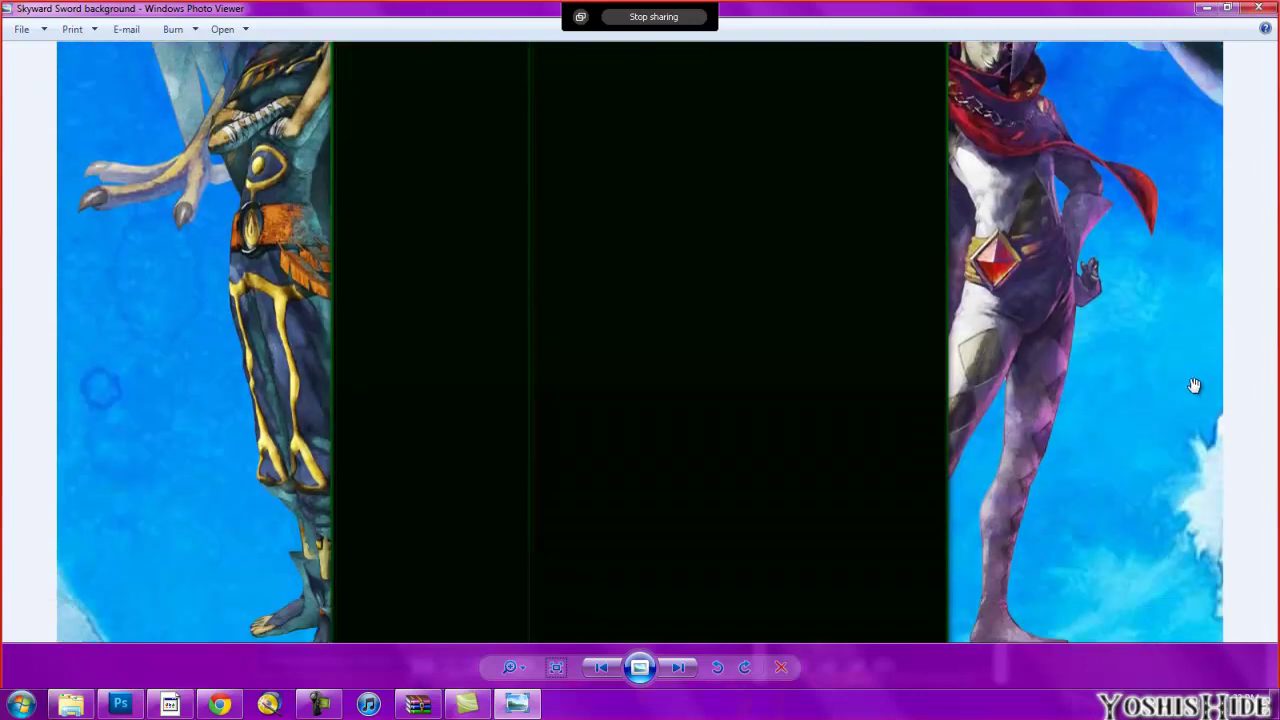
pyautogui.moveTo(1190, 480); pyautogui.dragTo(1176, 306)
# Step: Pan to the clouds and castle island at the very bottom
pyautogui.moveTo(1183, 378); pyautogui.dragTo(1176, 265)
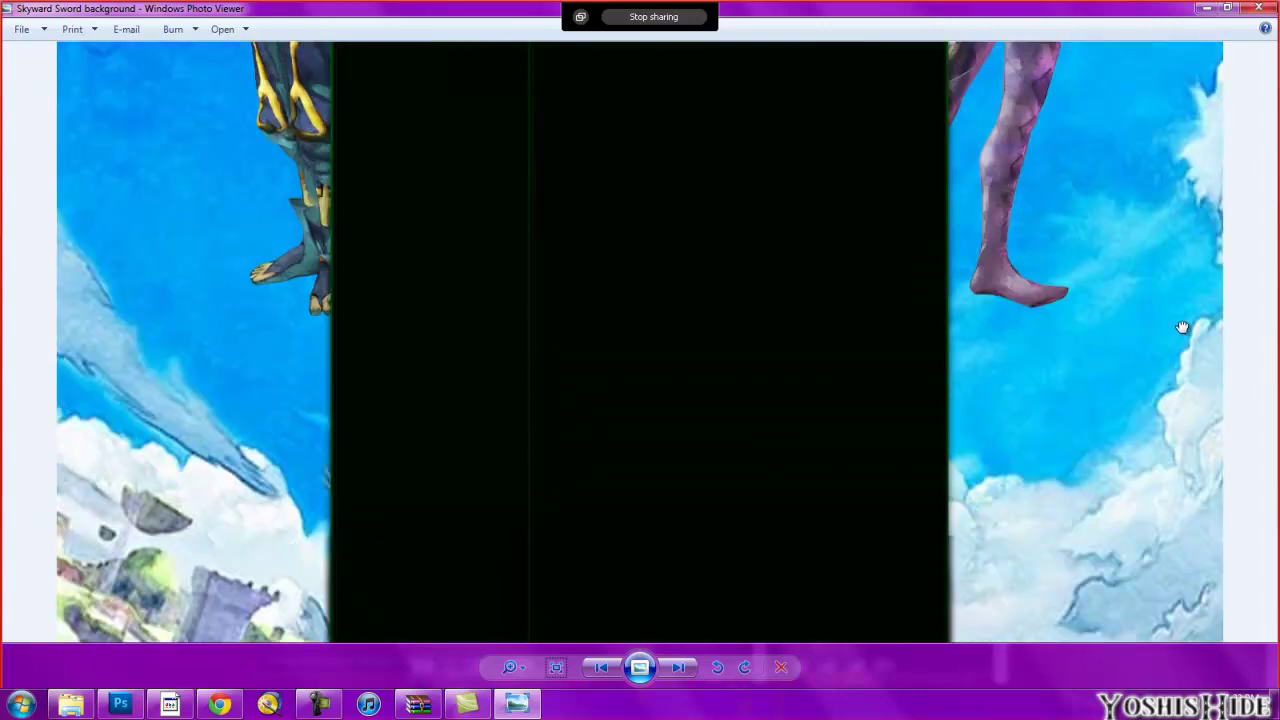
pyautogui.moveTo(1182, 350); pyautogui.dragTo(1169, 260)
pyautogui.moveTo(1188, 399)
pyautogui.mouseDown()
pyautogui.moveTo(1157, 237)
pyautogui.moveTo(1175, 270)
pyautogui.mouseUp()
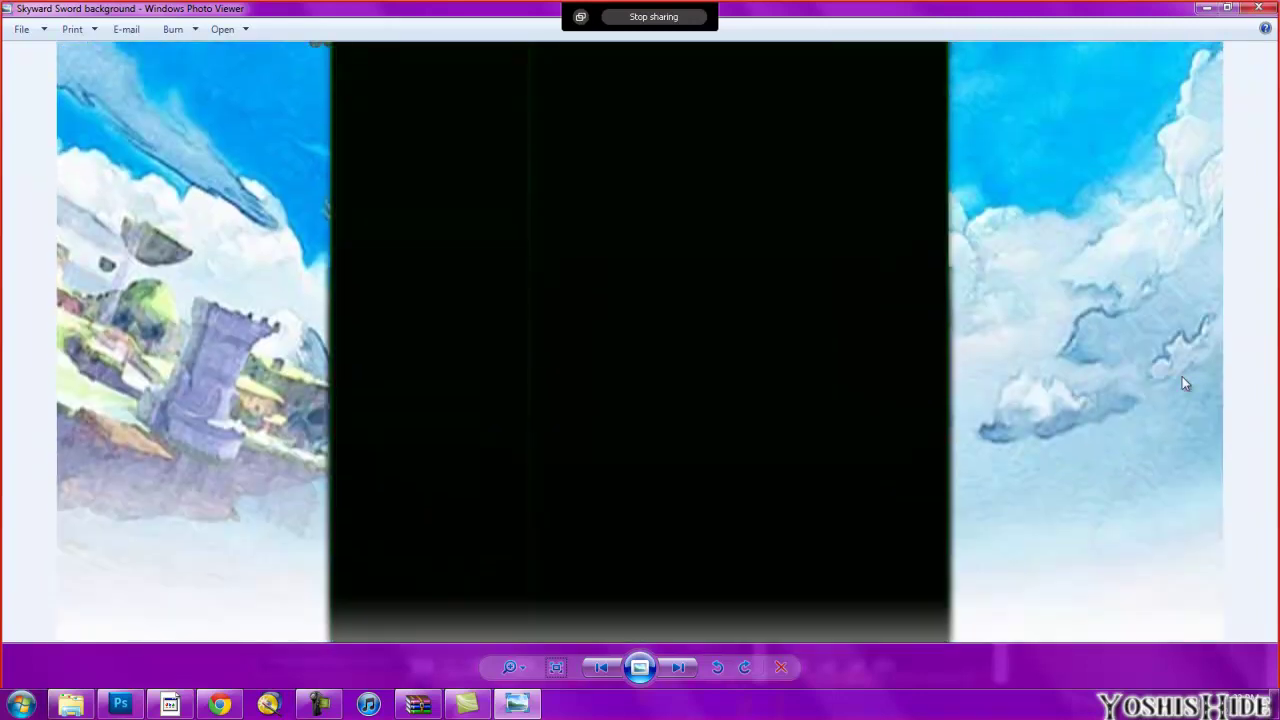
pyautogui.moveTo(1183, 371); pyautogui.dragTo(1170, 235)
pyautogui.moveTo(1175, 300); pyautogui.dragTo(1170, 260)
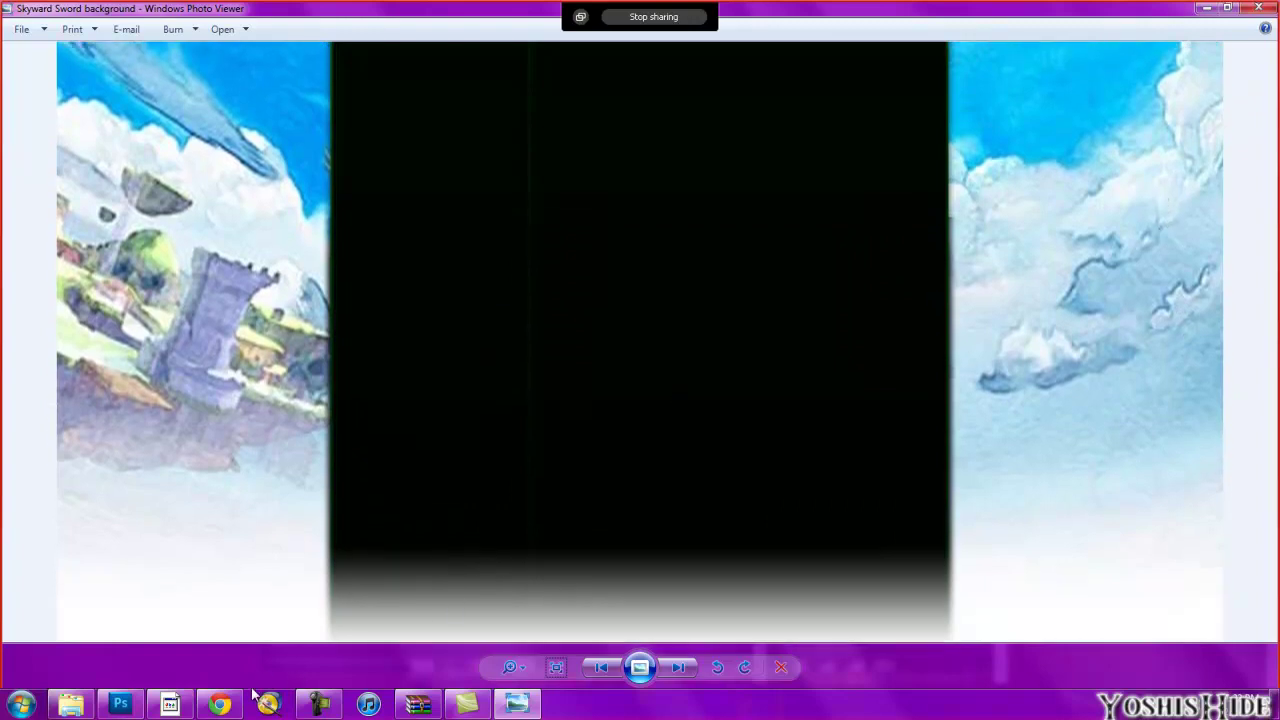
pyautogui.click(300, 705)
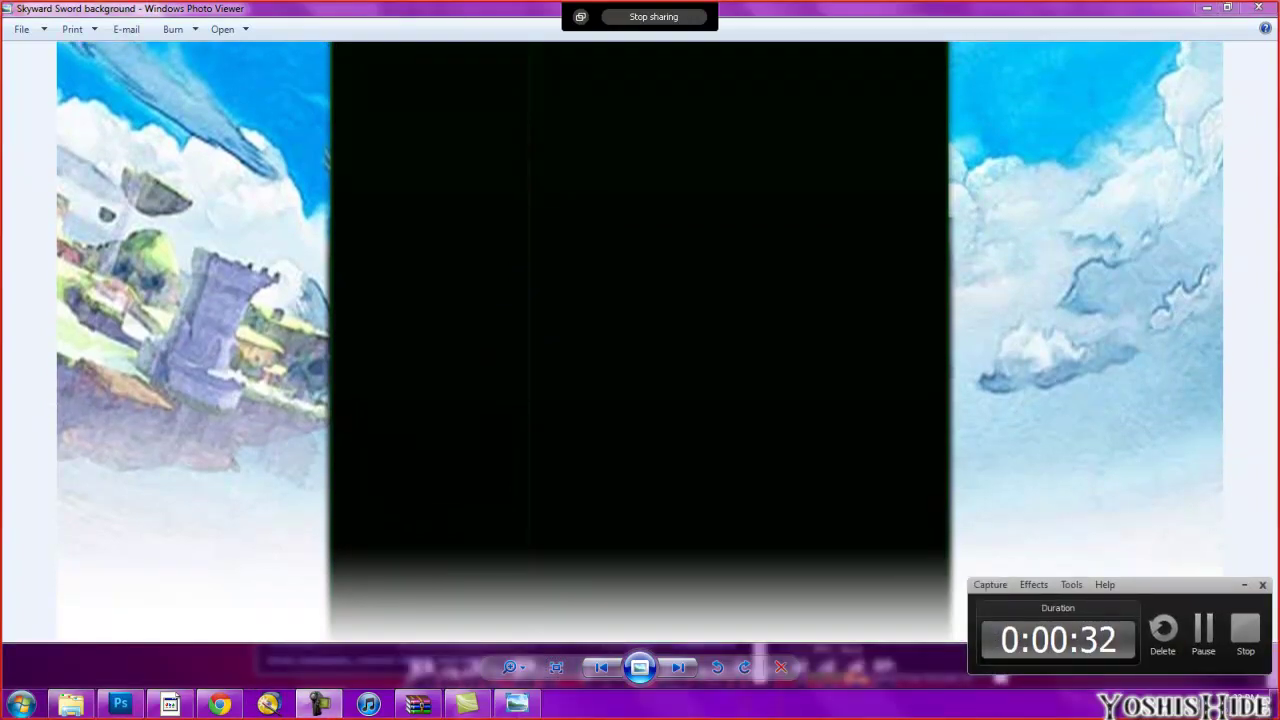
pyautogui.click(1238, 633)
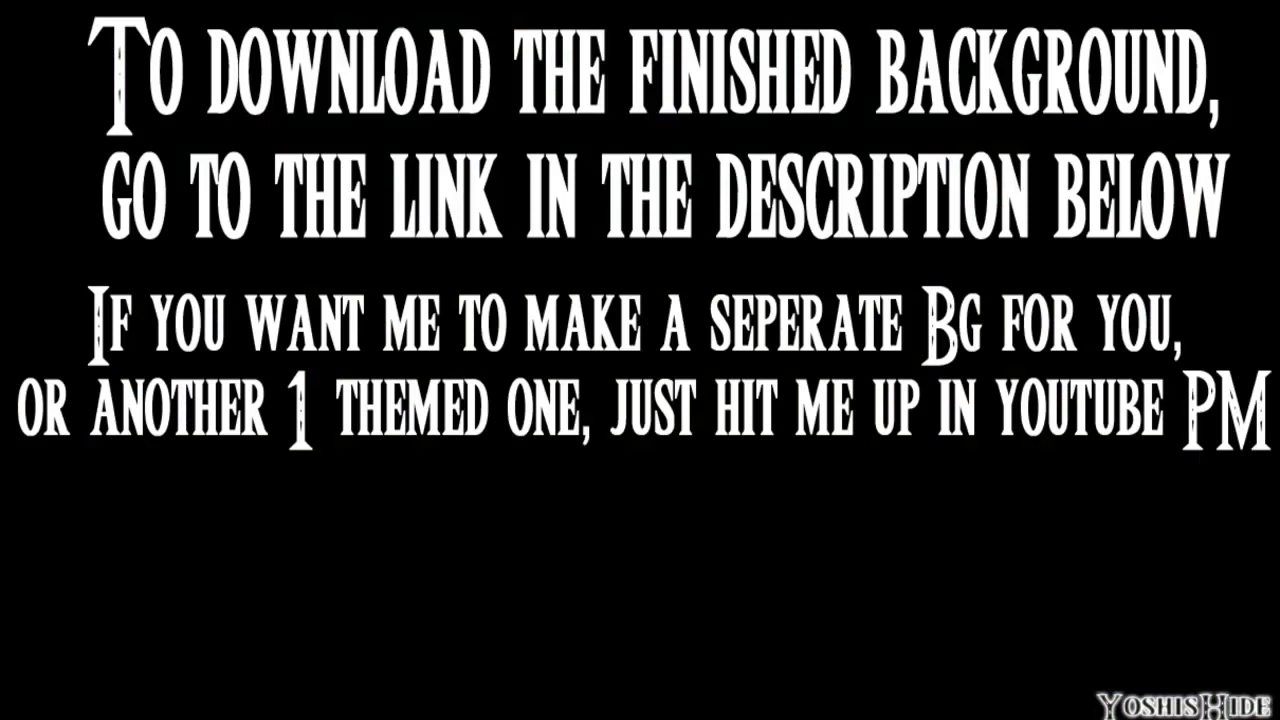